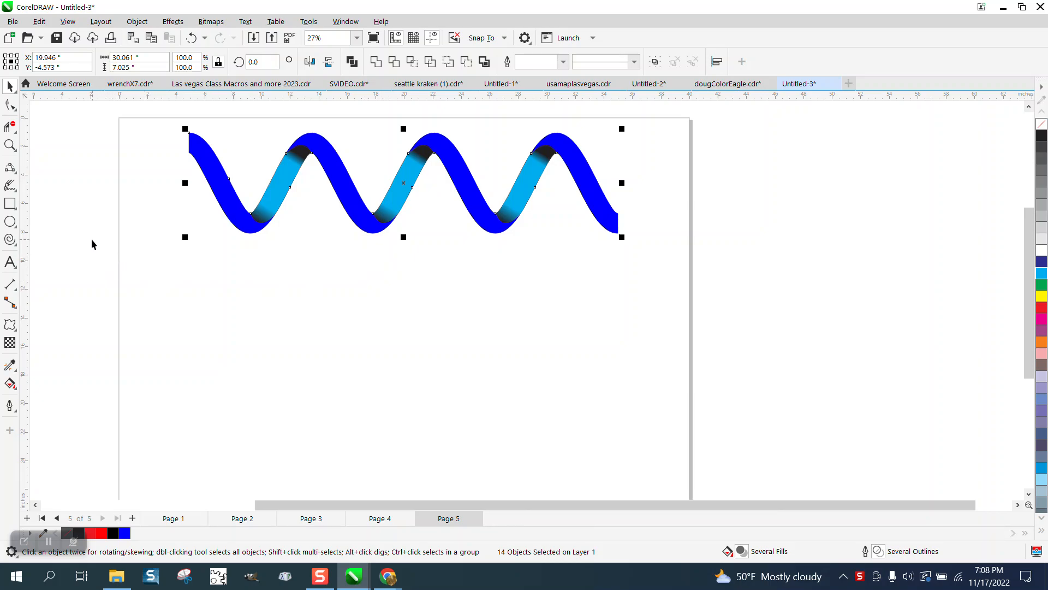
# Draw a horizontal straight line about 34 inches long below the blue wave.
pyautogui.click(17, 175)
pyautogui.click(60, 181)
pyautogui.moveTo(157, 333); pyautogui.dragTo(651, 333)
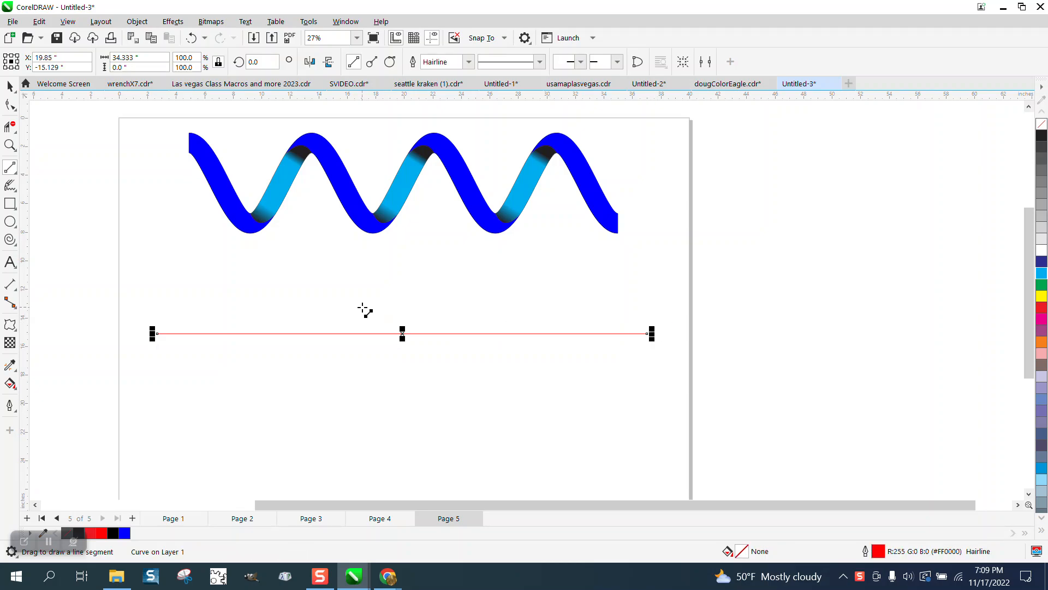
pyautogui.click(16, 330)
pyautogui.click(48, 367)
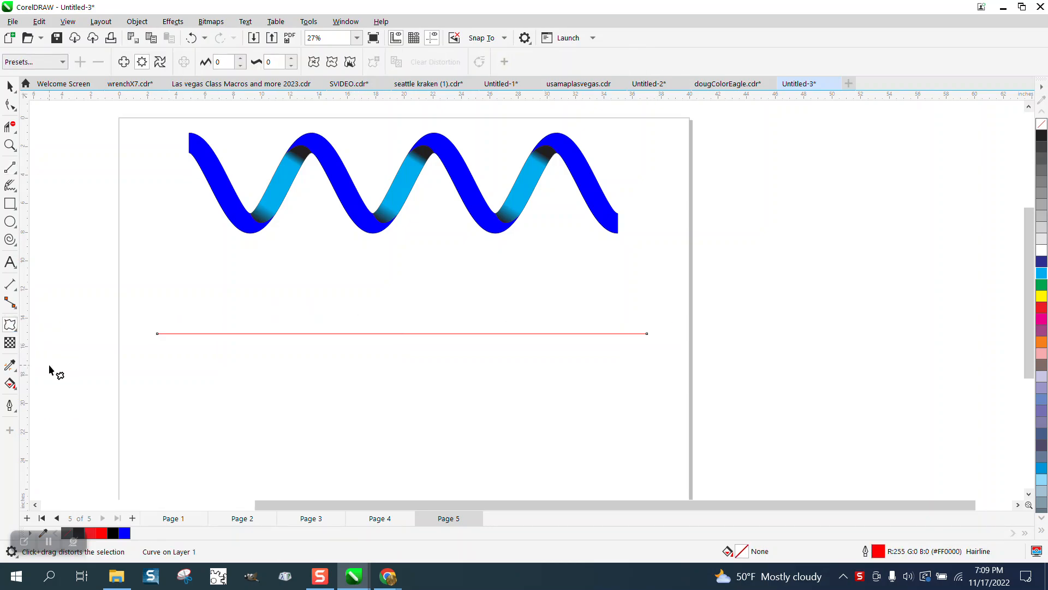
pyautogui.click(157, 334)
pyautogui.click(241, 59)
pyautogui.click(5, 88)
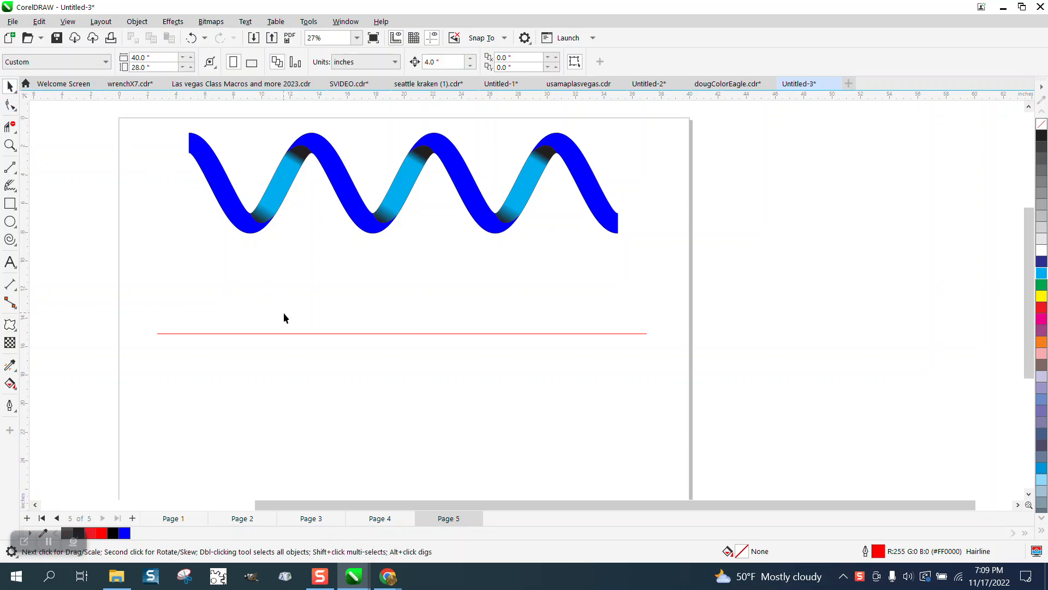
pyautogui.click(303, 334)
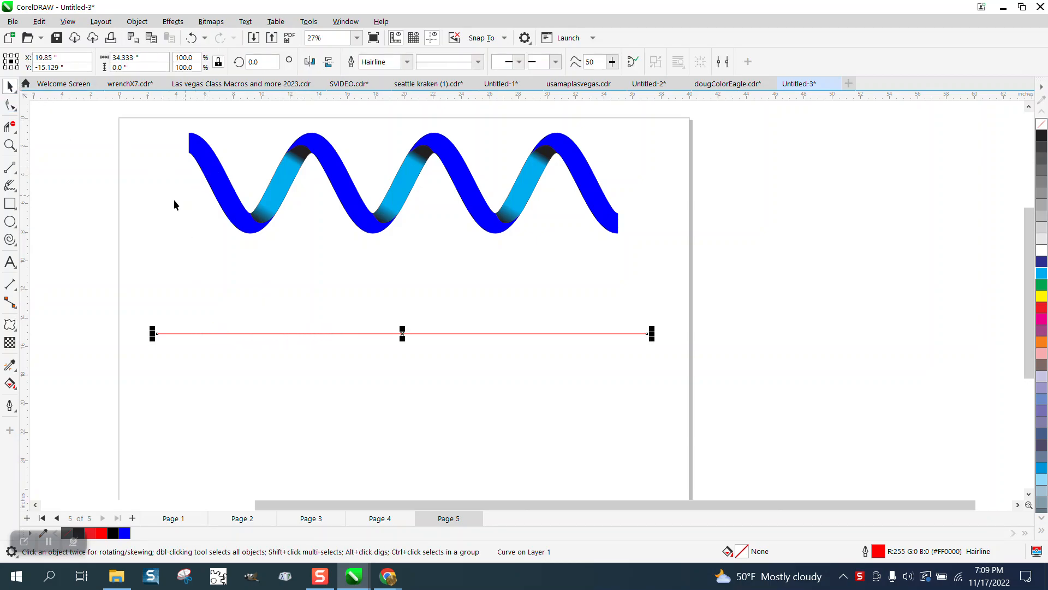
# Apply a Zipper distortion to the straight line with an amplitude of 2.
pyautogui.click(9, 324)
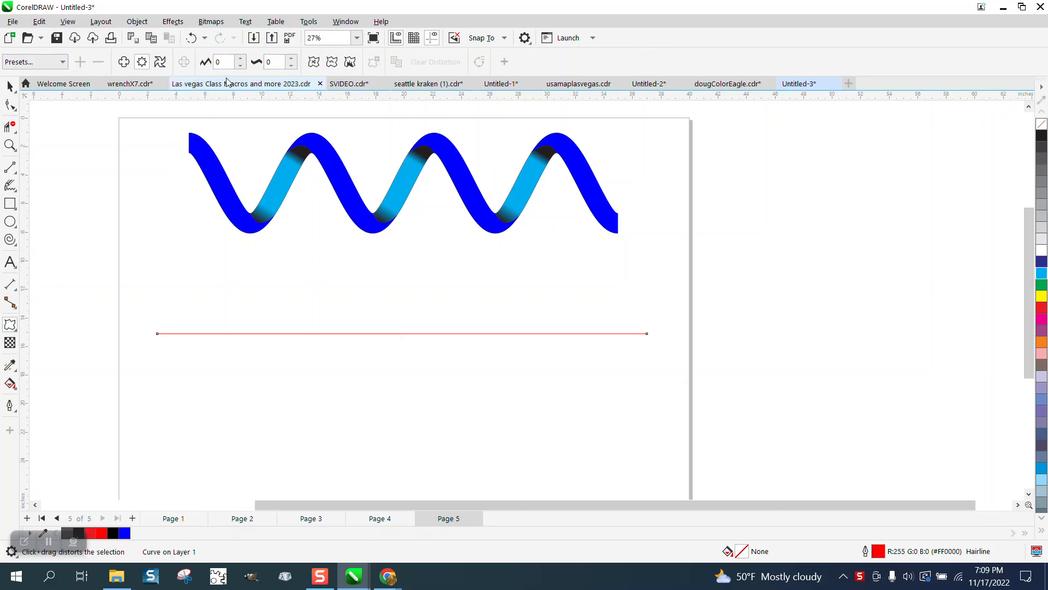
pyautogui.click(241, 59)
pyautogui.click(241, 59)
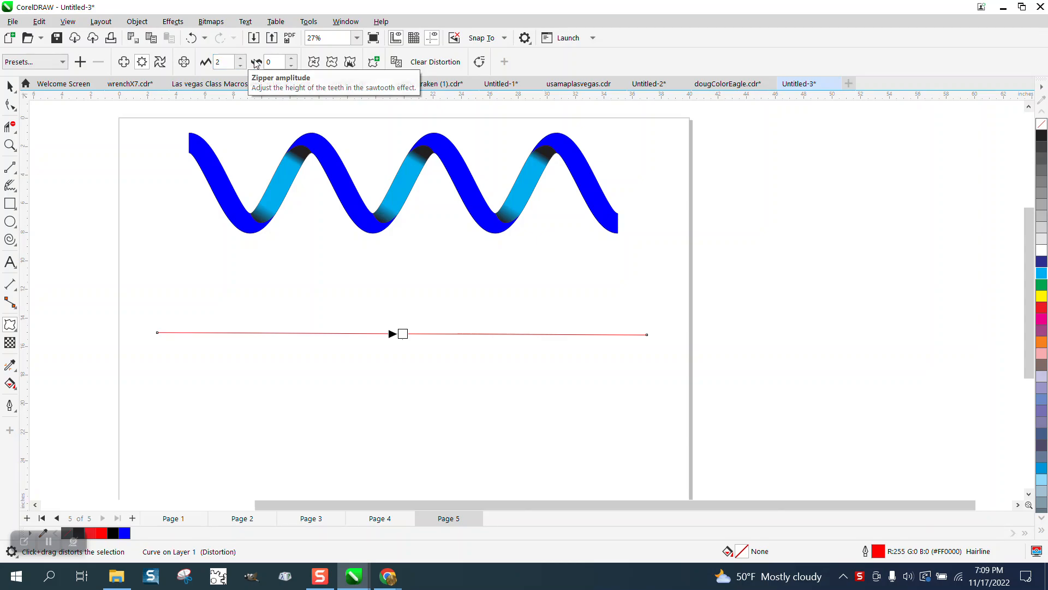
# Set the zipper frequency to 10.
pyautogui.click(281, 58)
pyautogui.click(292, 58)
pyautogui.click(292, 58)
pyautogui.click(293, 59)
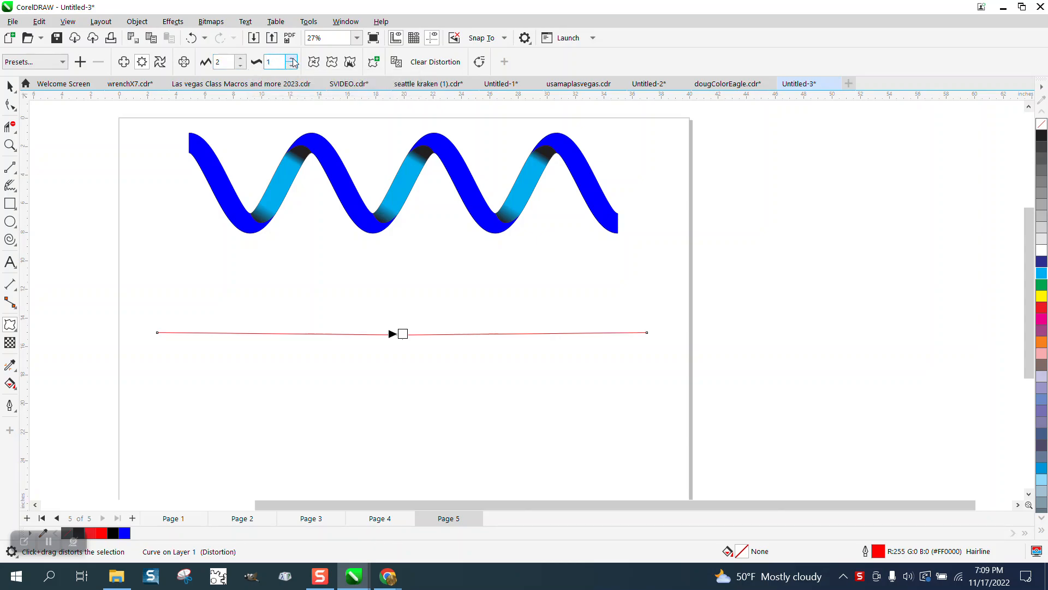
pyautogui.click(293, 59)
pyautogui.click(293, 59)
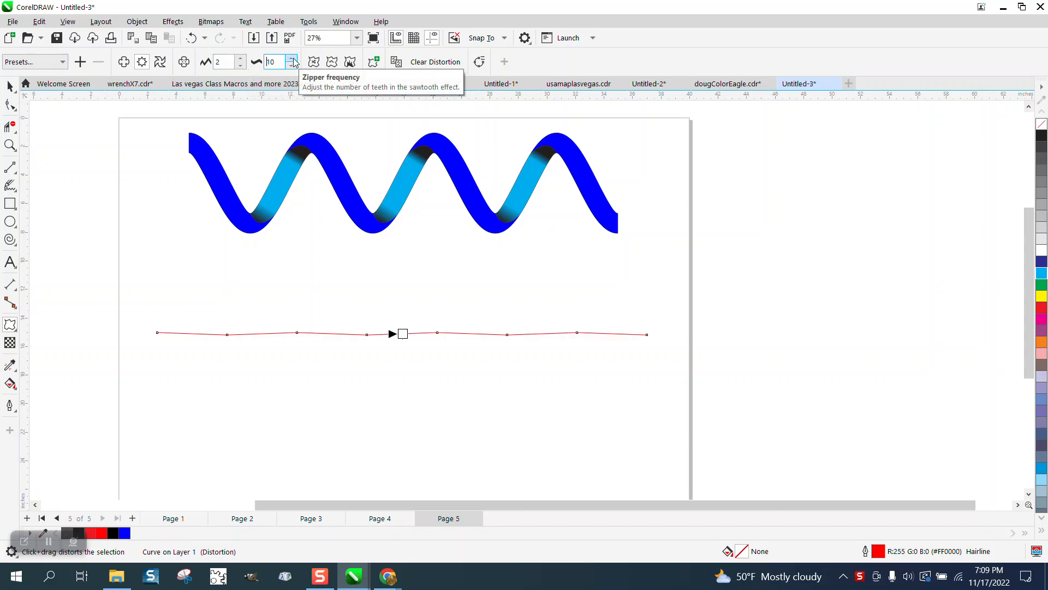
pyautogui.click(293, 61)
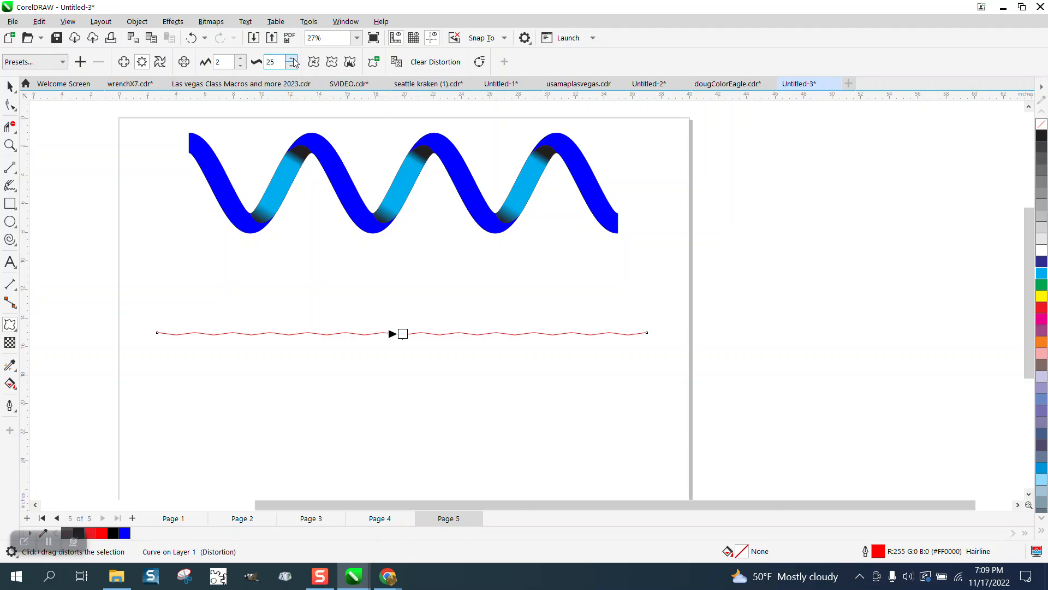
pyautogui.click(292, 67)
pyautogui.click(291, 66)
pyautogui.click(291, 66)
pyautogui.click(292, 66)
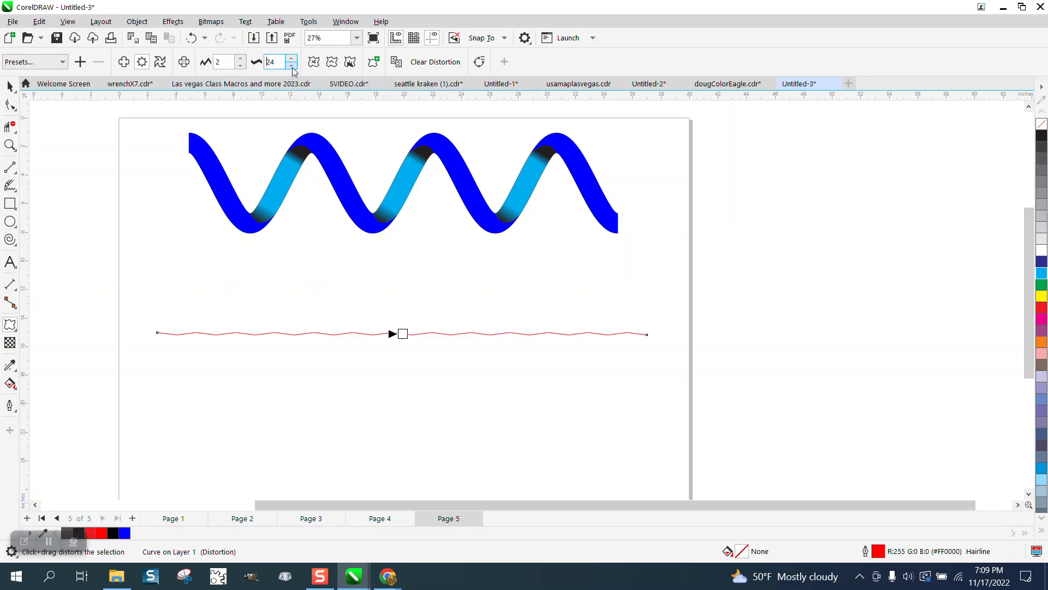
pyautogui.click(293, 68)
pyautogui.click(293, 68)
pyautogui.click(293, 67)
pyautogui.click(293, 67)
pyautogui.click(293, 67)
pyautogui.click(293, 68)
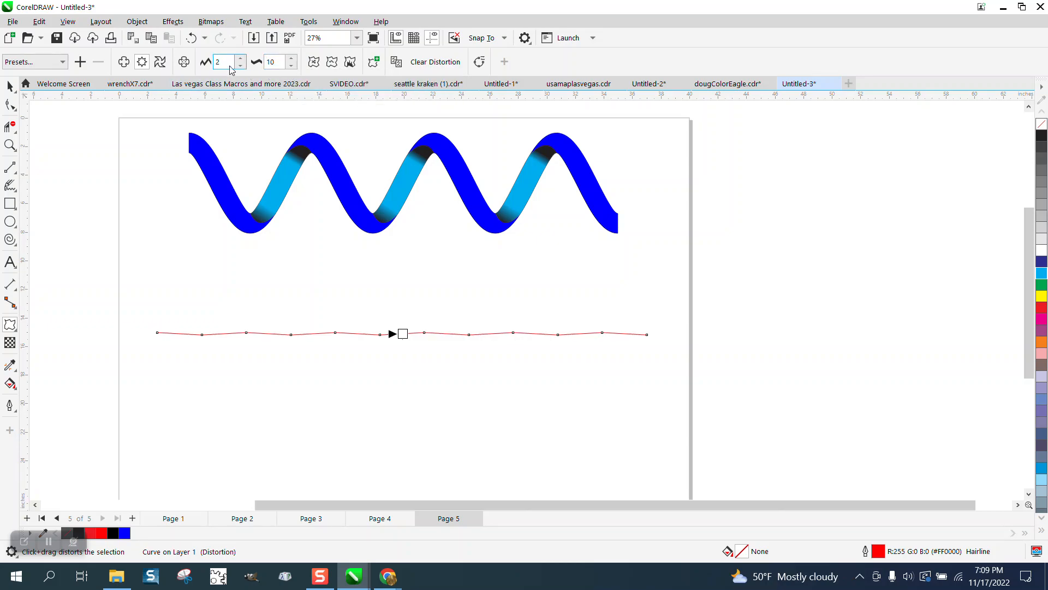
# Set the zipper amplitude to 32 and the frequency to 6.
pyautogui.click(239, 59)
pyautogui.click(240, 59)
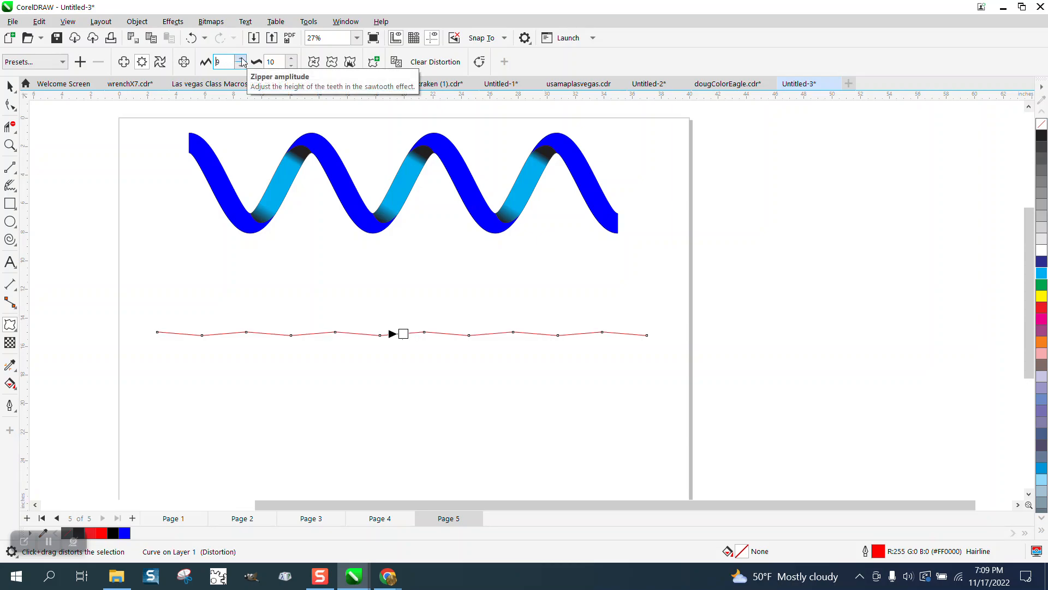
pyautogui.click(241, 59)
pyautogui.click(241, 59)
pyautogui.click(241, 59)
pyautogui.click(241, 59)
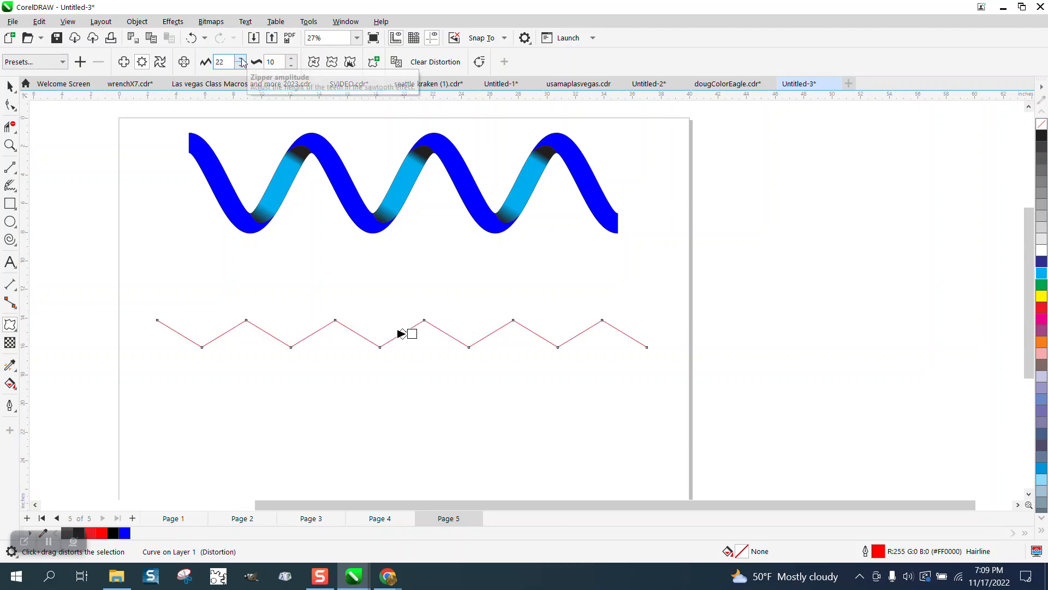
pyautogui.click(241, 59)
pyautogui.click(241, 59)
pyautogui.click(241, 59)
pyautogui.click(241, 59)
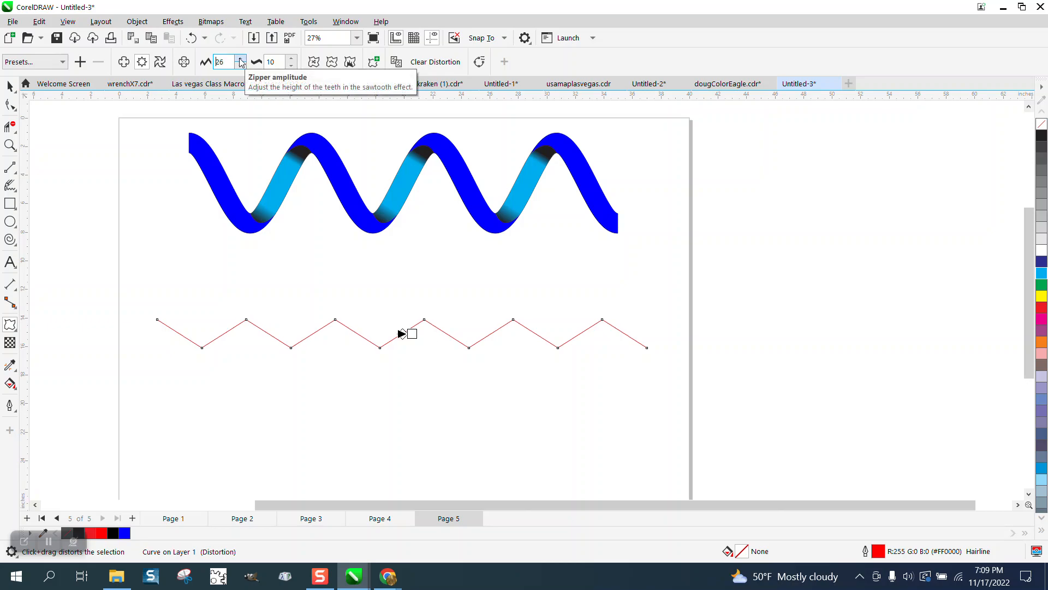
pyautogui.click(240, 59)
pyautogui.click(241, 59)
pyautogui.click(291, 65)
pyautogui.click(291, 66)
pyautogui.click(291, 66)
pyautogui.click(291, 66)
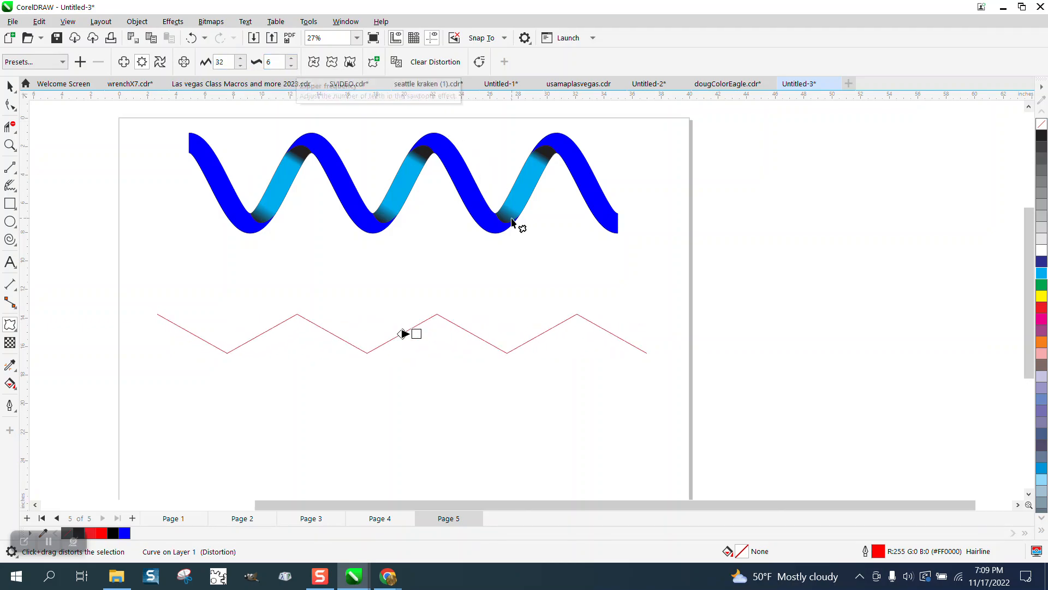
# Raise the zipper amplitude to 62 and apply smooth distortion to turn the zigzag into a wave.
pyautogui.click(241, 58)
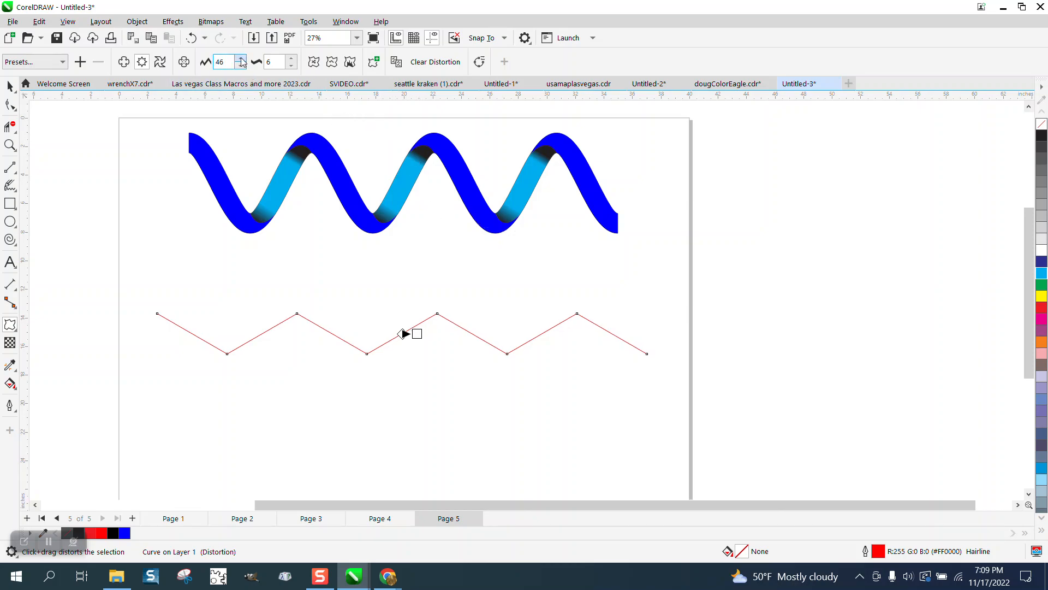
pyautogui.click(241, 58)
pyautogui.click(241, 58)
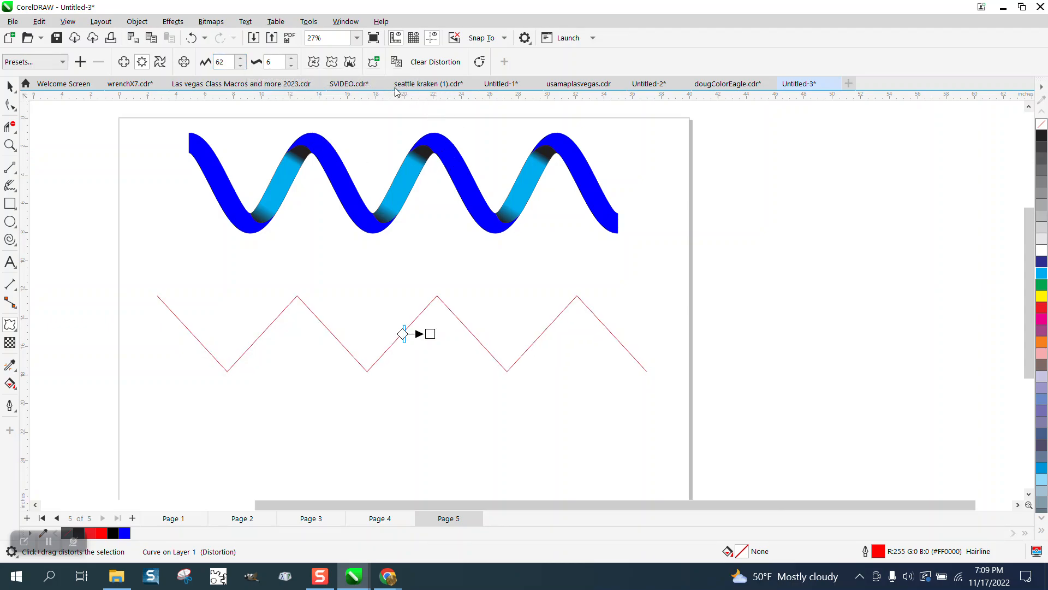
pyautogui.click(331, 62)
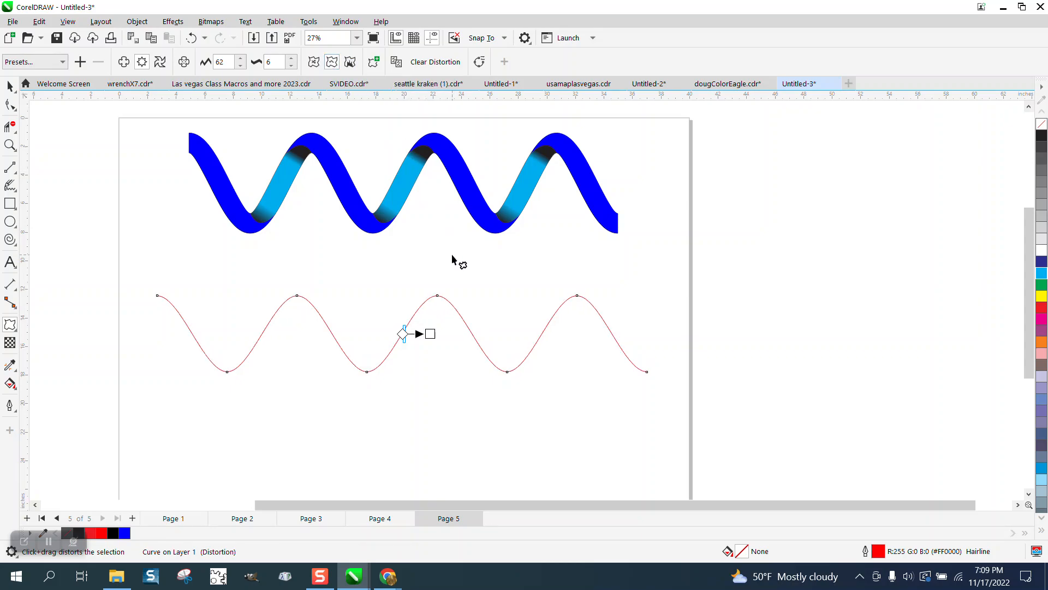
# Set the wavy curve's outline width to 100 pt.
pyautogui.click(10, 86)
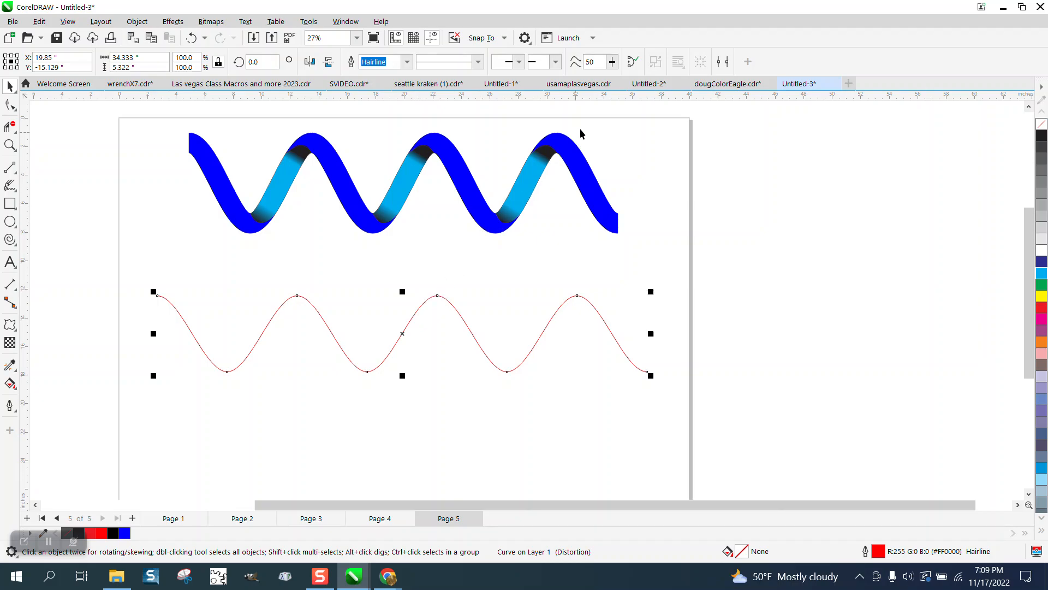
pyautogui.click(407, 61)
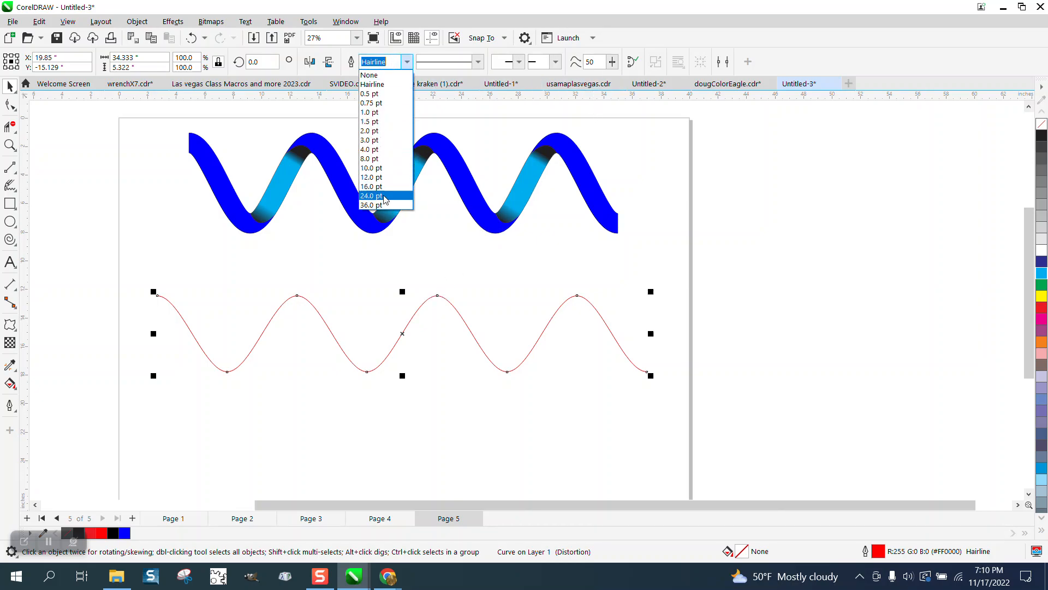
pyautogui.click(365, 65)
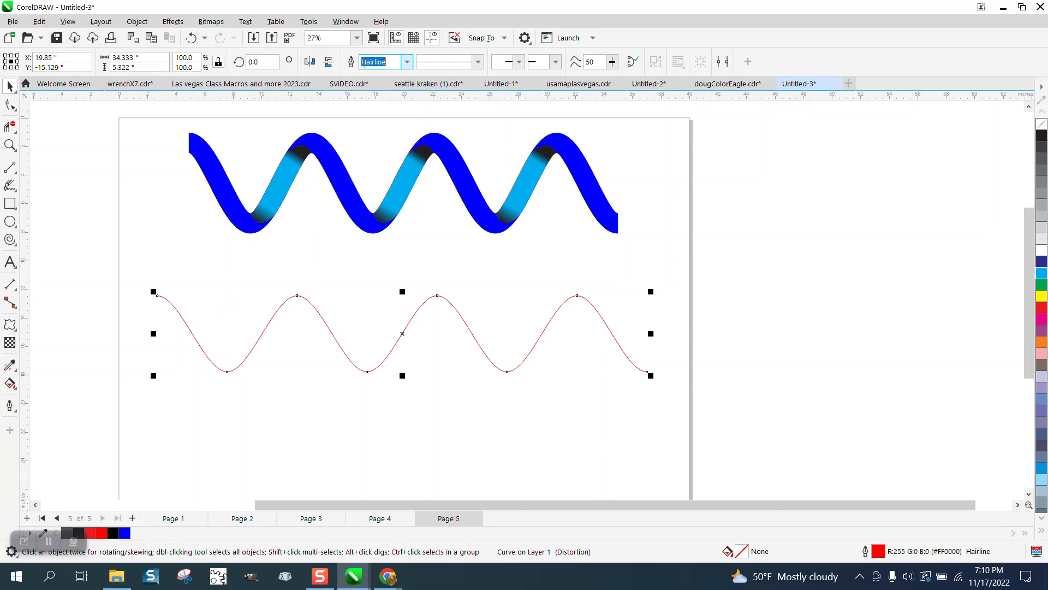
pyautogui.write('100')
pyautogui.press('Return')
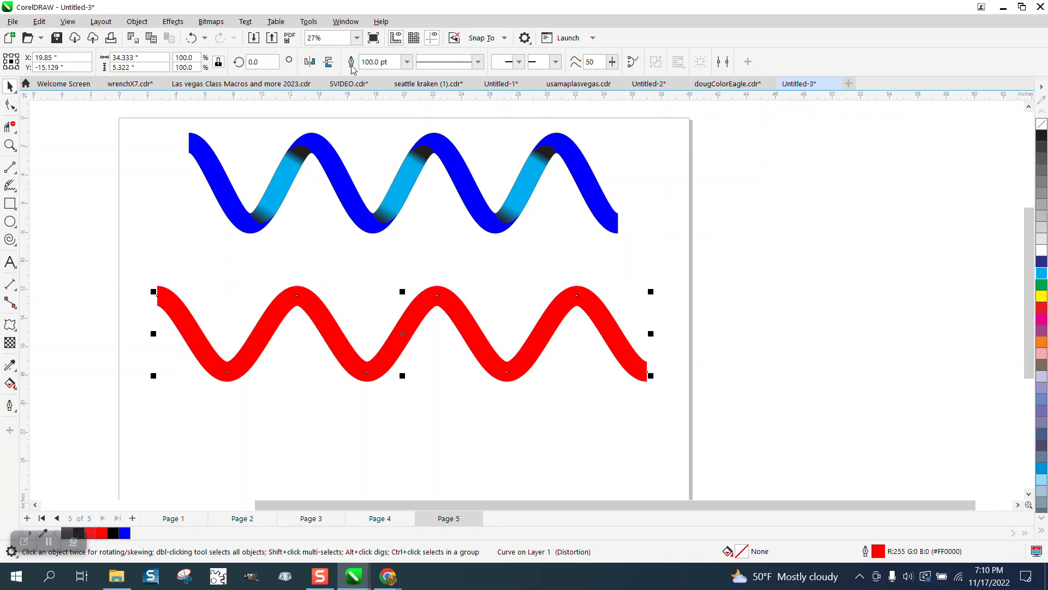
# Convert the thick outline to an object and give it a black outline.
pyautogui.click(137, 21)
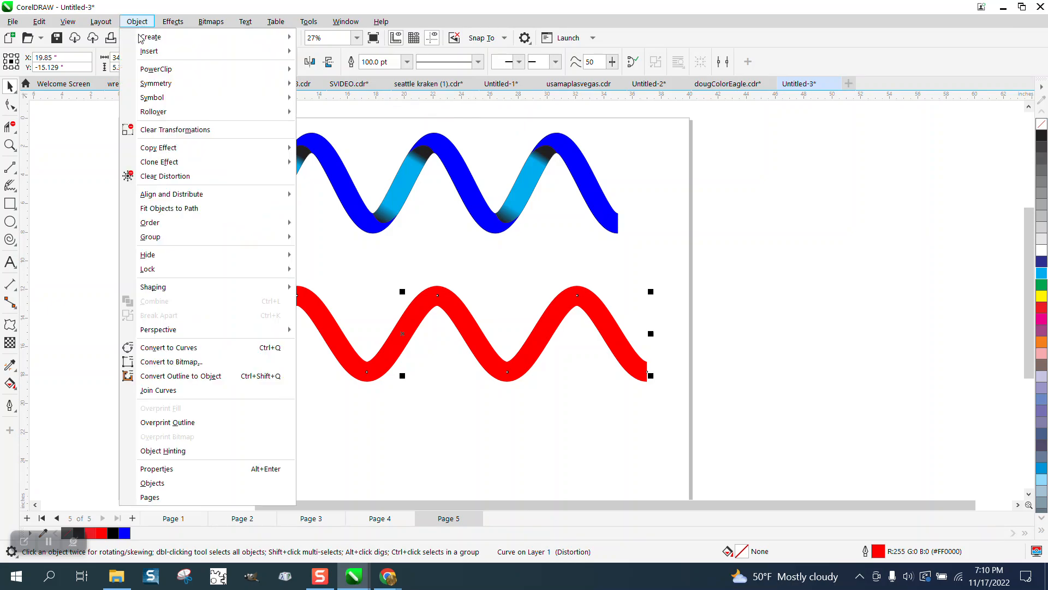
pyautogui.click(199, 376)
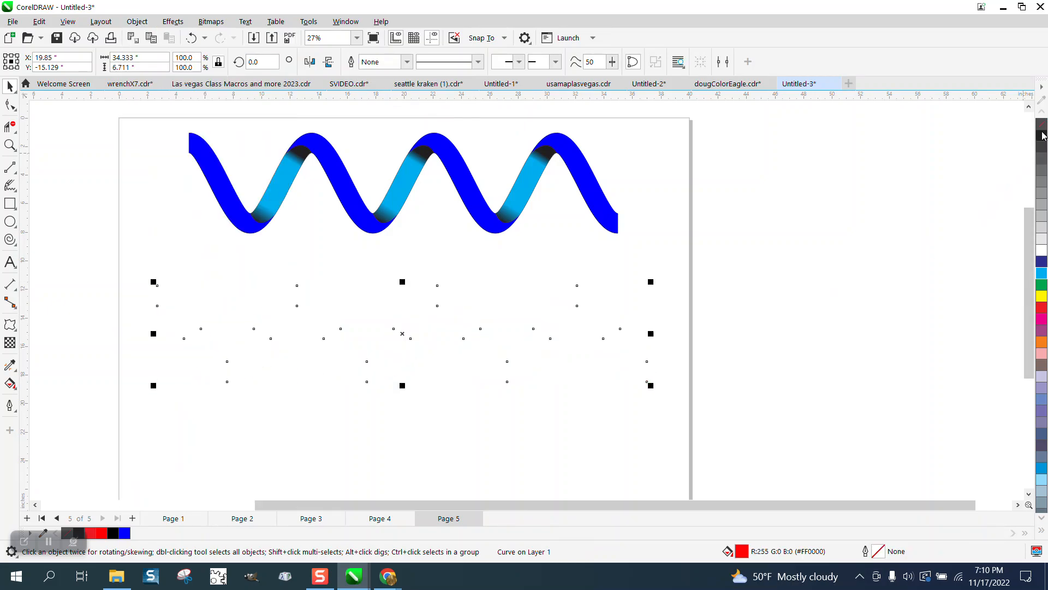
pyautogui.rightClick(1041, 136)
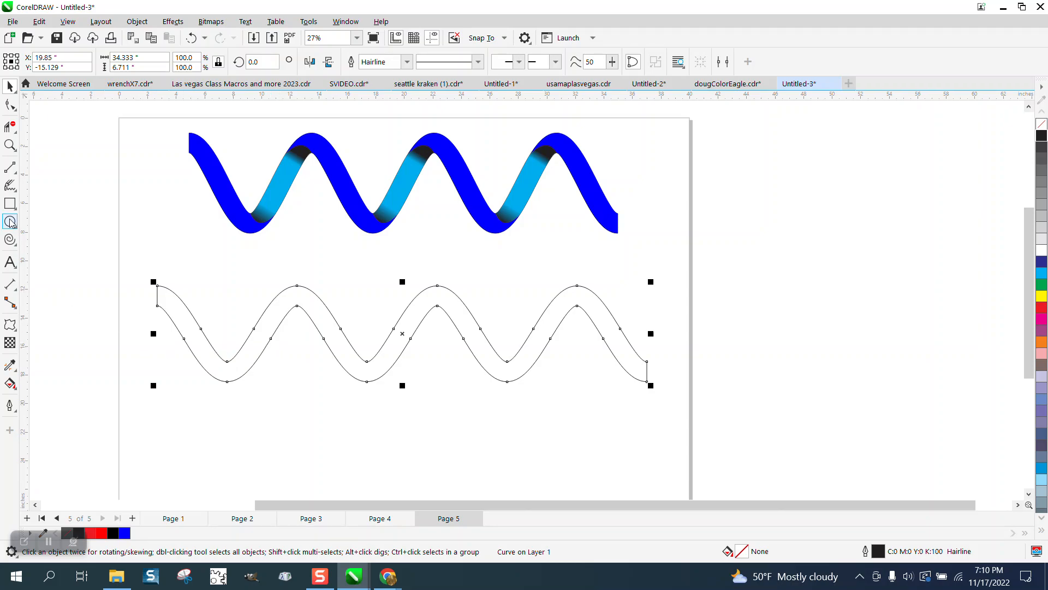
# Measure the distance between two adjacent troughs of the wave's inner edge with a parallel dimension.
pyautogui.click(10, 145)
pyautogui.moveTo(133, 270); pyautogui.dragTo(461, 412)
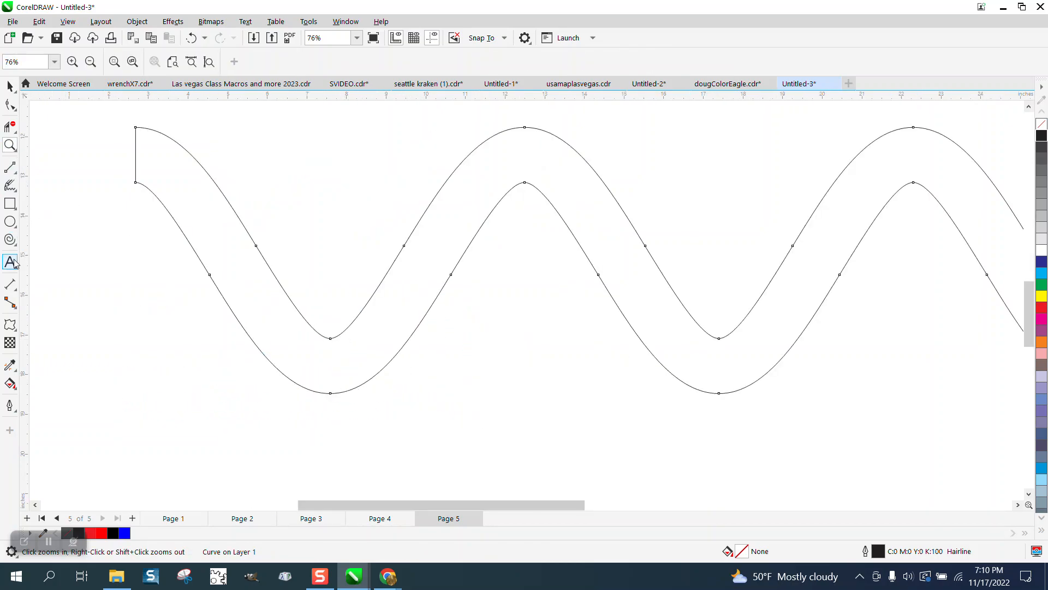
pyautogui.click(16, 294)
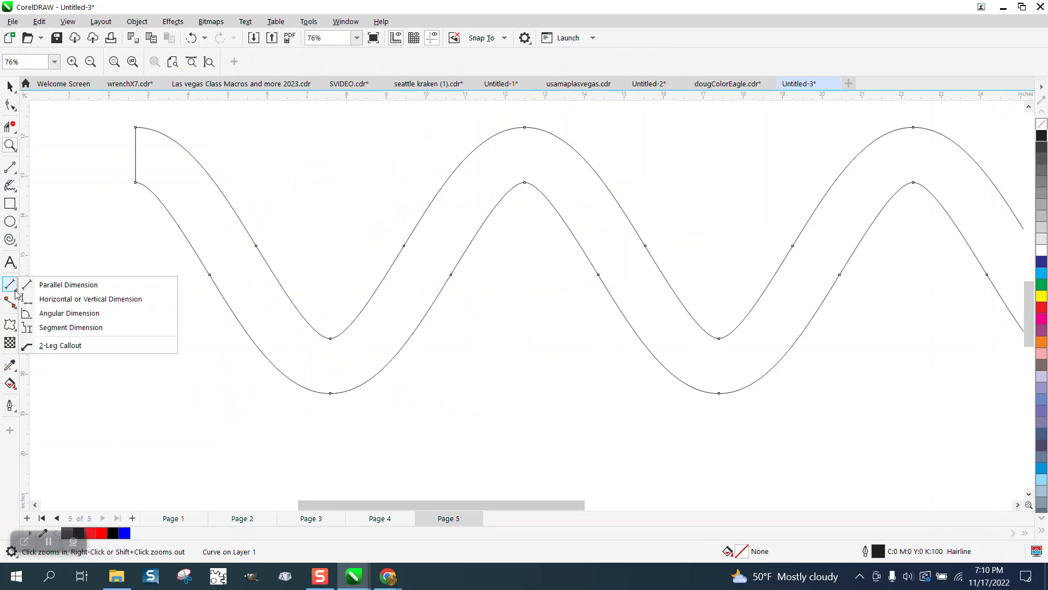
pyautogui.click(47, 285)
pyautogui.moveTo(332, 337); pyautogui.dragTo(718, 339)
pyautogui.click(718, 339)
pyautogui.click(10, 86)
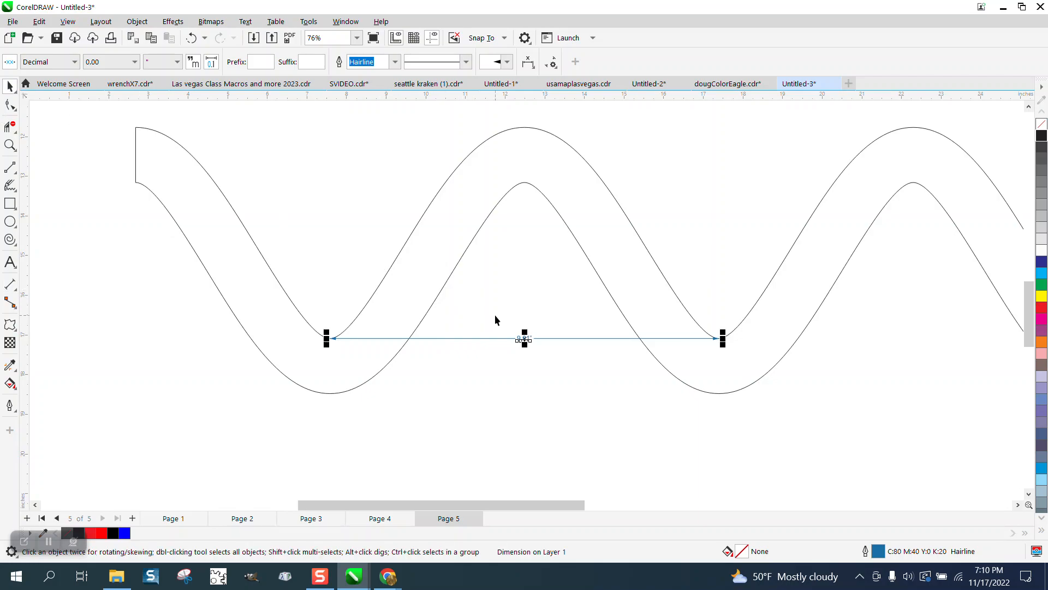
# Delete the parallel dimension.
pyautogui.click(10, 145)
pyautogui.moveTo(526, 328); pyautogui.dragTo(578, 367)
pyautogui.rightClick(525, 342)
pyautogui.rightClick(406, 319)
pyautogui.click(10, 86)
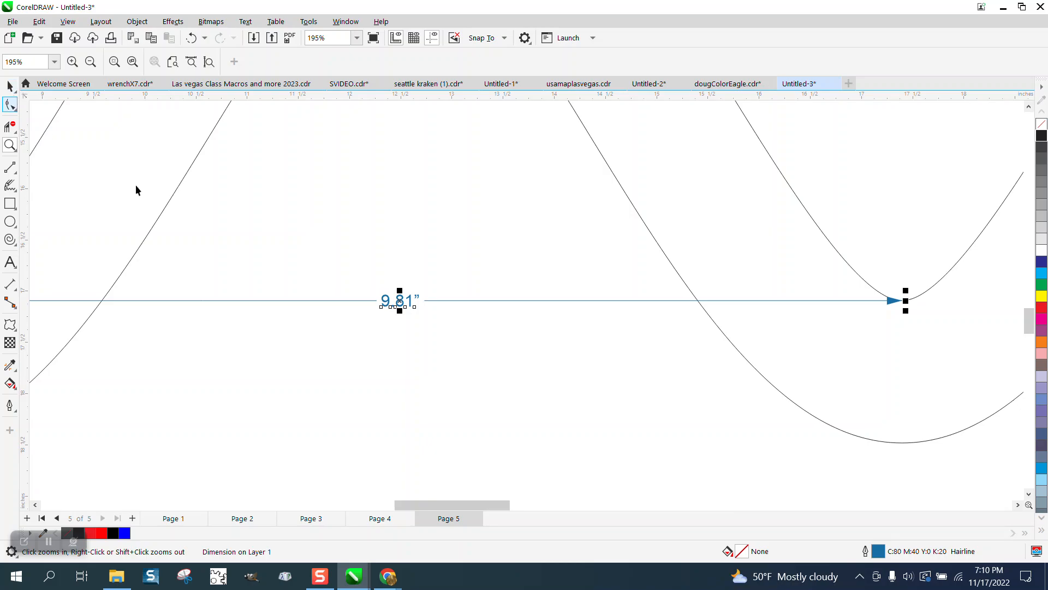
pyautogui.press('Delete')
# Draw a 3-point curve across the first trough, joining the wave's inner edge to its outer edge.
pyautogui.scroll(-3, 359, 310)
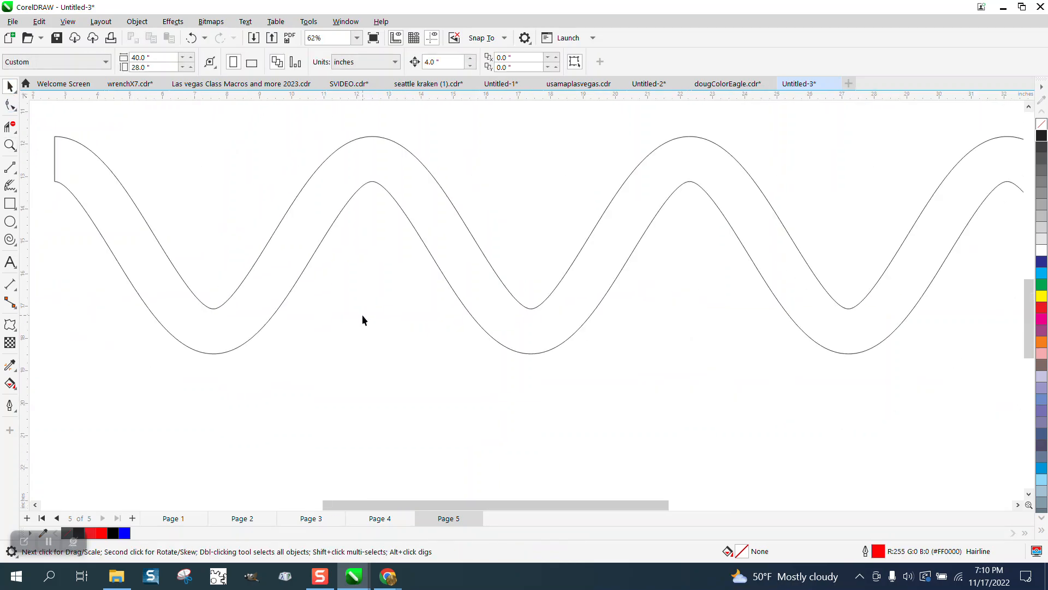
pyautogui.scroll(-1, 358, 315)
pyautogui.scroll(-1, 356, 316)
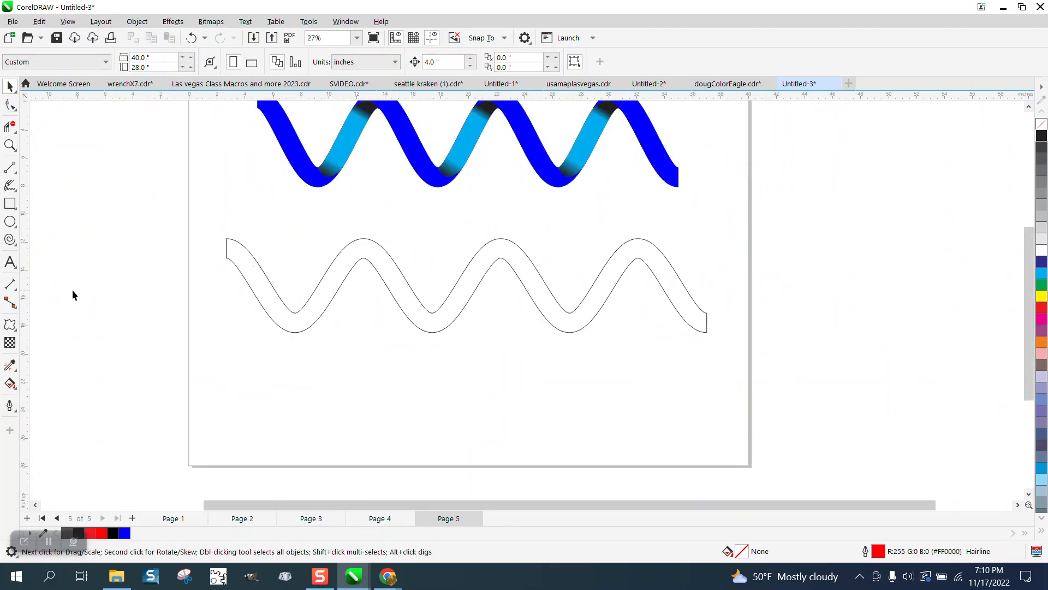
pyautogui.click(15, 172)
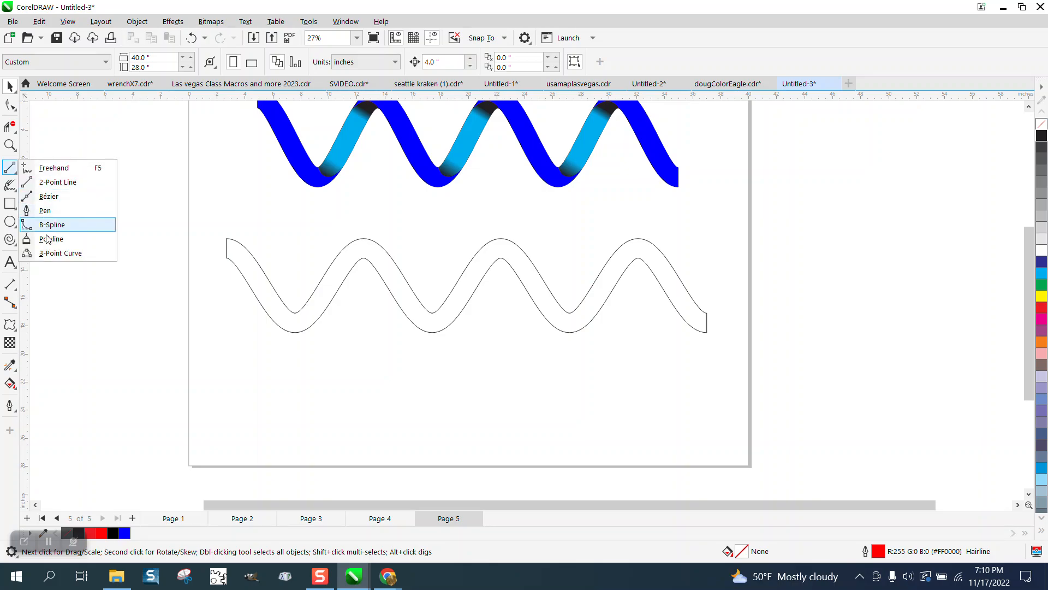
pyautogui.click(57, 253)
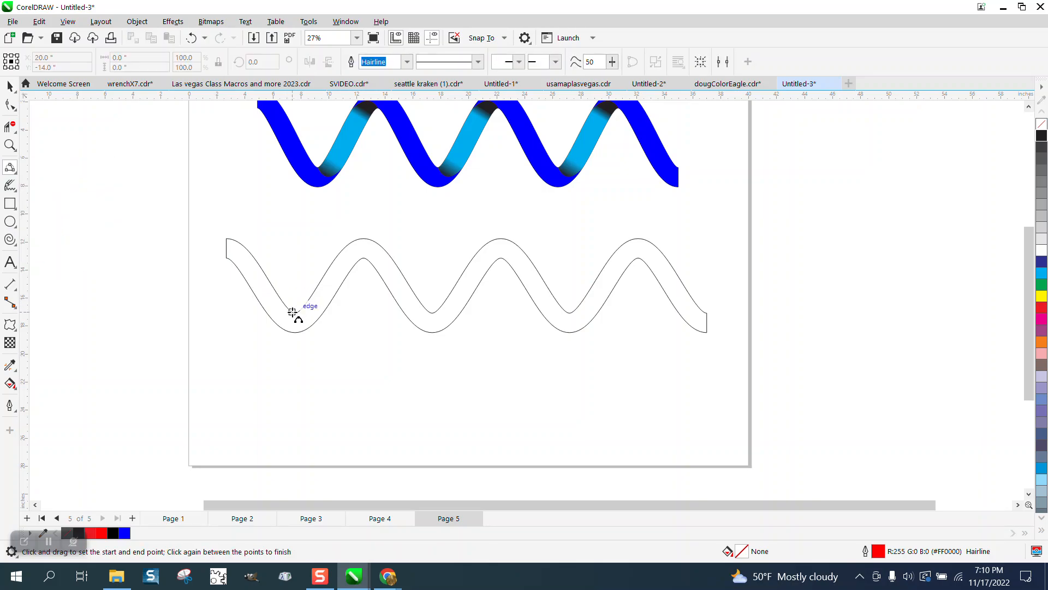
pyautogui.moveTo(290, 315)
pyautogui.mouseDown()
pyautogui.moveTo(316, 320)
pyautogui.moveTo(305, 324)
pyautogui.mouseUp()
pyautogui.click(302, 326)
pyautogui.press('z')
pyautogui.moveTo(290, 295); pyautogui.dragTo(385, 354)
pyautogui.scroll(-4, 385, 352)
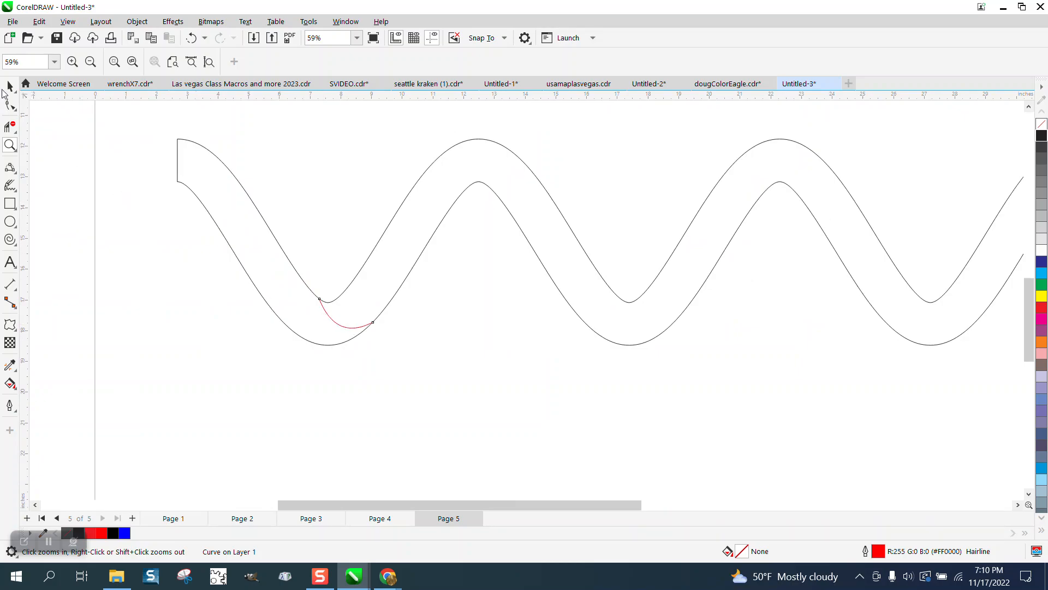
pyautogui.click(3, 91)
pyautogui.click(276, 116)
pyautogui.click(447, 64)
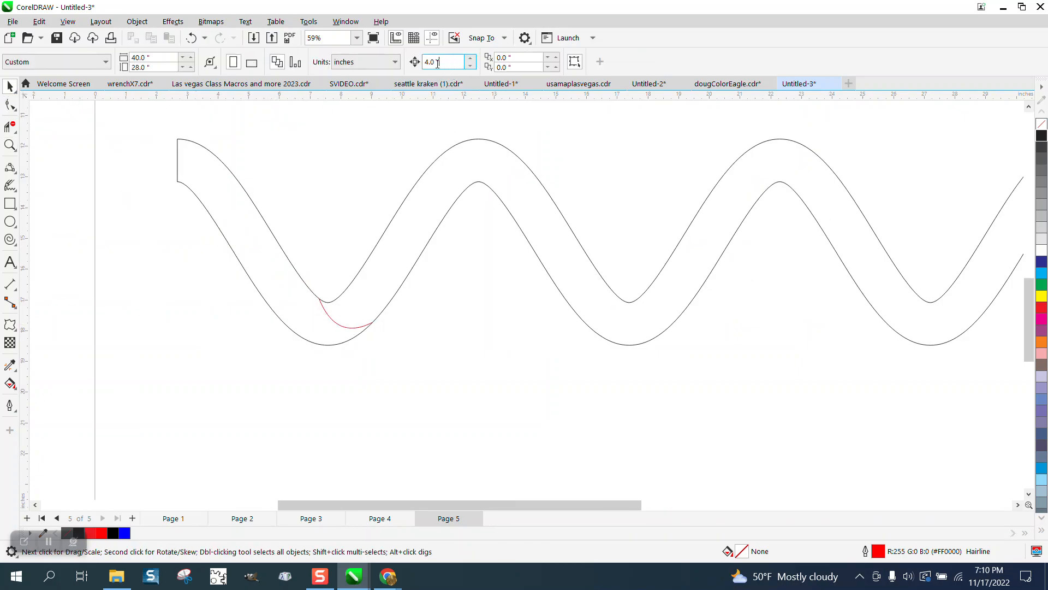
# Set the nudge distance and duplicate the trough curve twice, shifting each copy one wave to the right.
pyautogui.write('9')
pyautogui.press('Return')
pyautogui.click(345, 329)
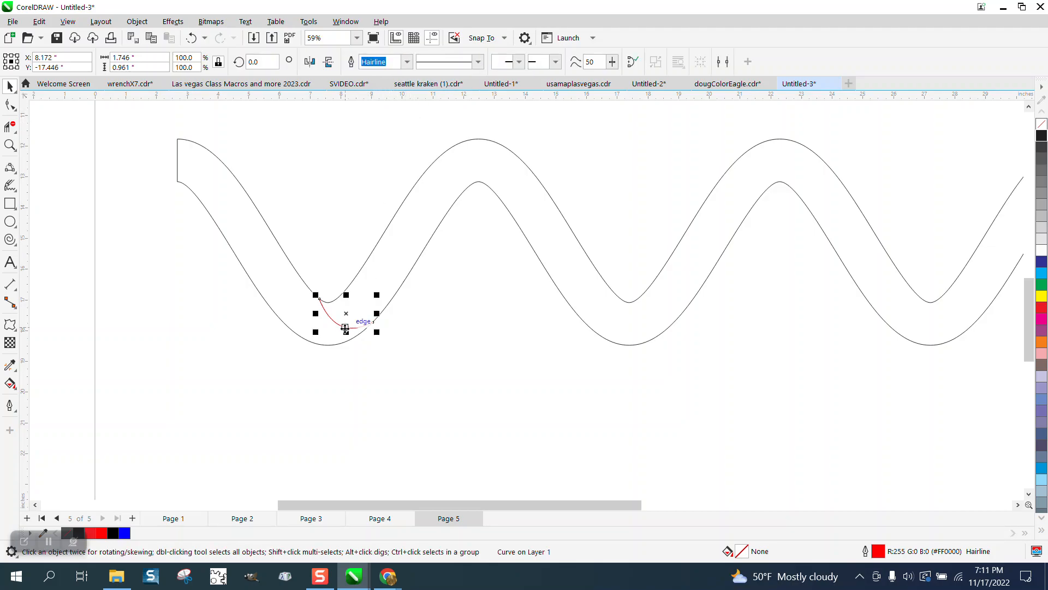
pyautogui.press('KP_Add')
pyautogui.press('Right')
pyautogui.scroll(-1, 260, 269)
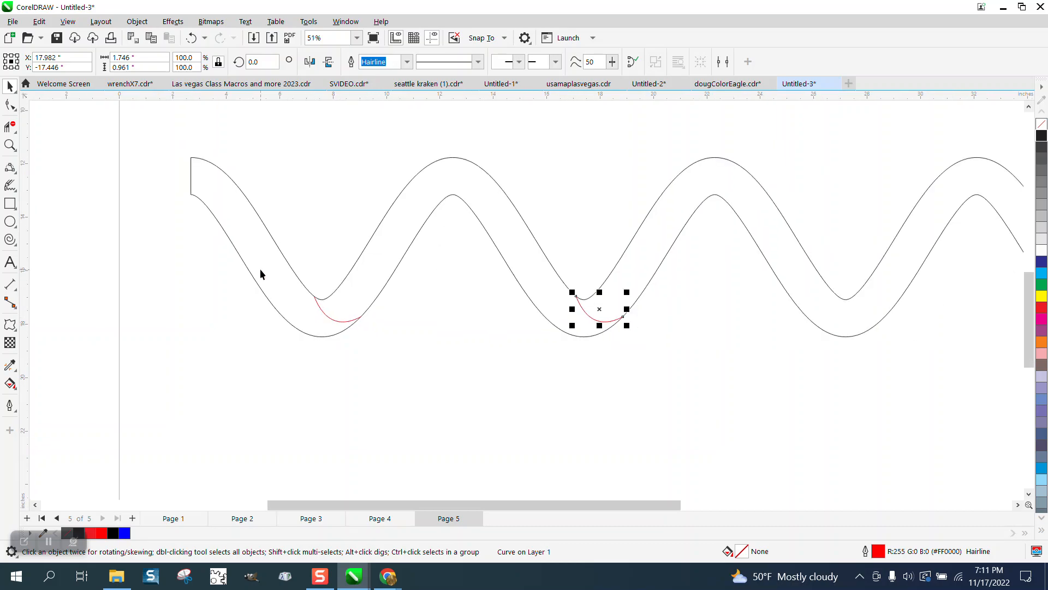
pyautogui.scroll(-1, 261, 268)
pyautogui.press('KP_Add')
pyautogui.press('Right')
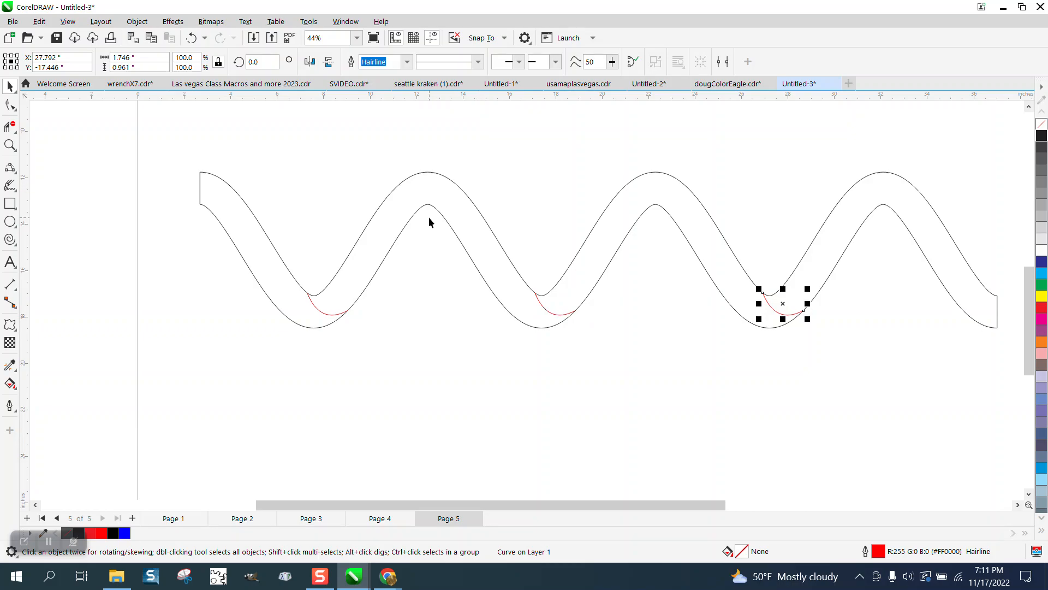
# Draw a 3-point curve across the first crest, joining the wave's outer edge to its inner edge.
pyautogui.click(16, 173)
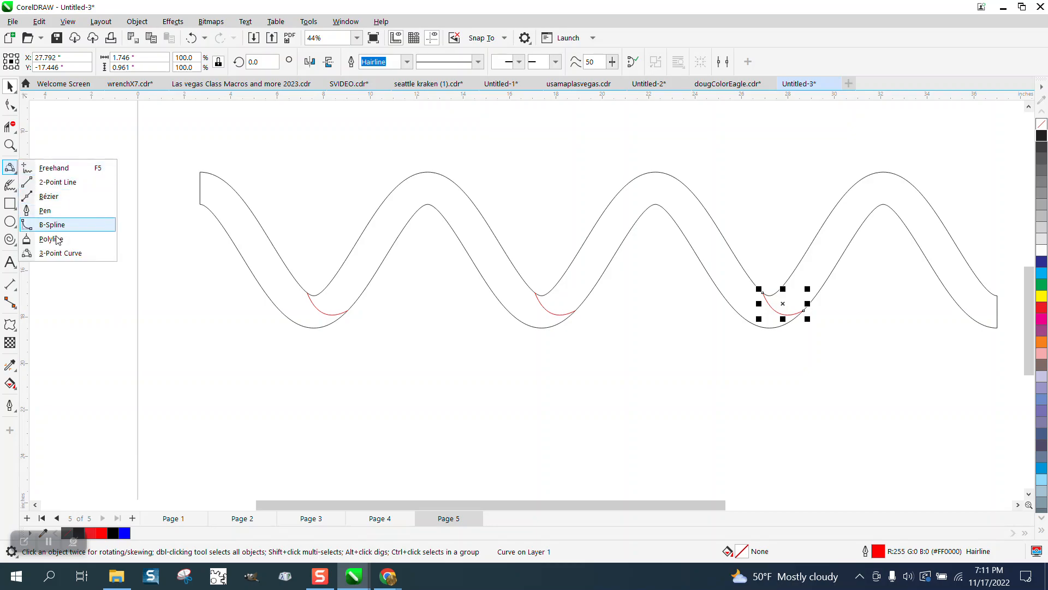
pyautogui.click(58, 257)
pyautogui.scroll(-3, 213, 334)
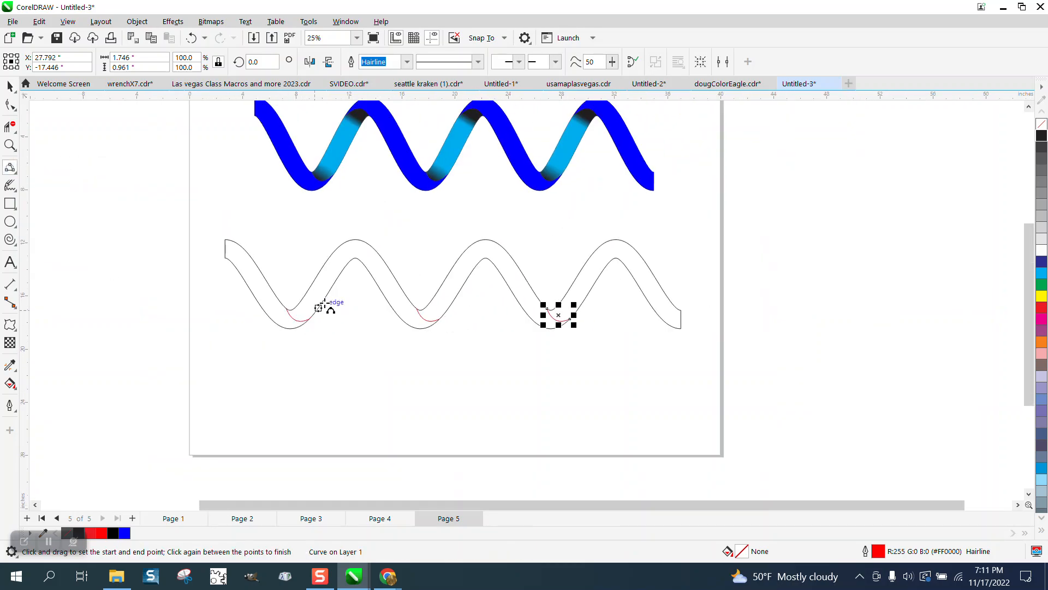
pyautogui.moveTo(356, 257)
pyautogui.mouseDown()
pyautogui.moveTo(331, 264)
pyautogui.moveTo(337, 258)
pyautogui.mouseUp()
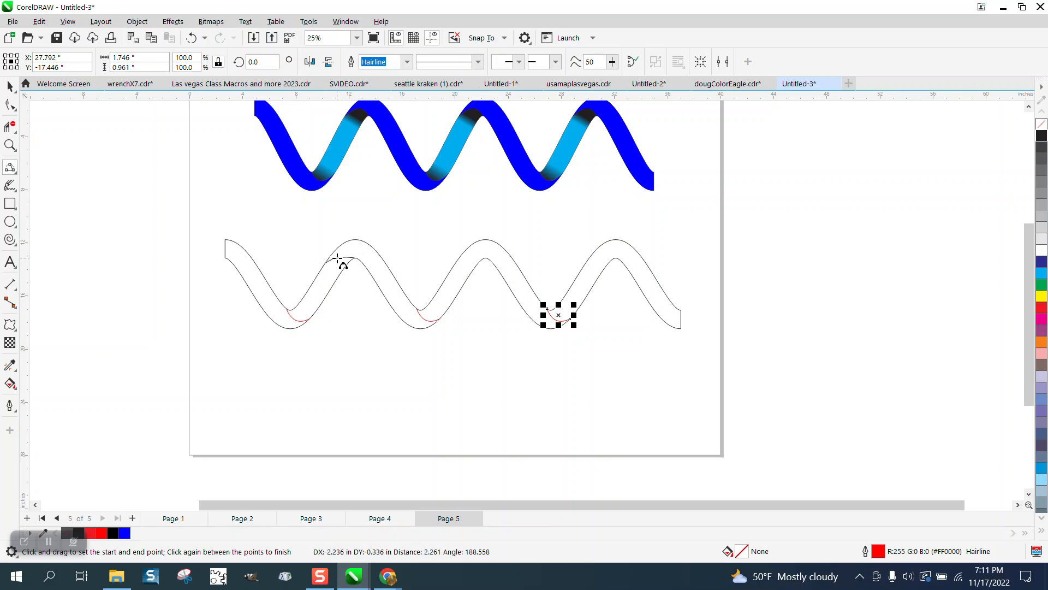
pyautogui.click(340, 254)
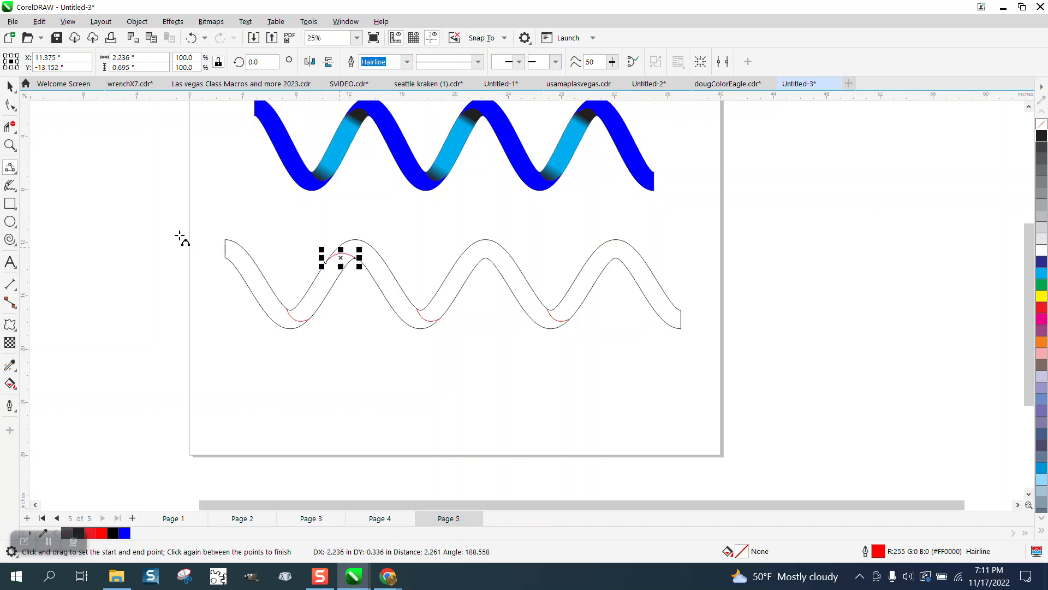
# Duplicate the crest curve twice so each crest of the wave gets one.
pyautogui.press('z')
pyautogui.moveTo(296, 220); pyautogui.dragTo(402, 292)
pyautogui.scroll(-4, 353, 281)
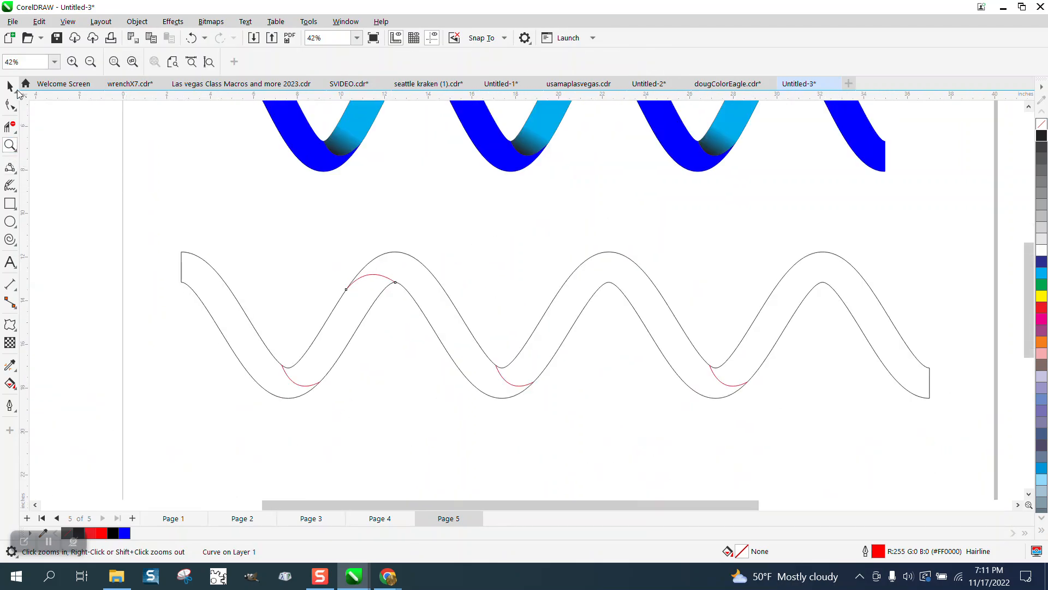
pyautogui.click(10, 86)
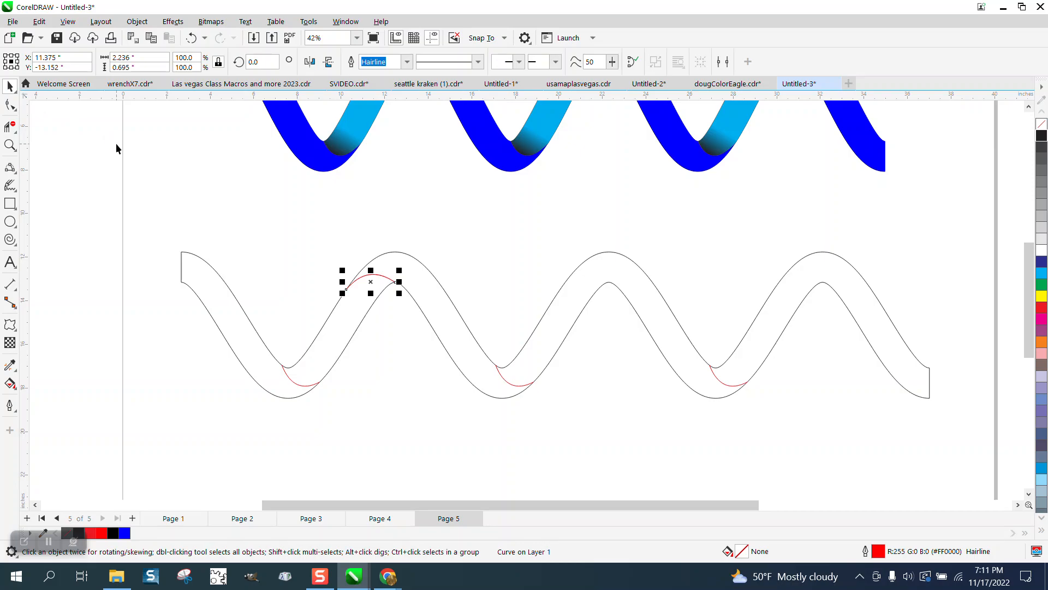
pyautogui.hotkey('ctrl', 'd')
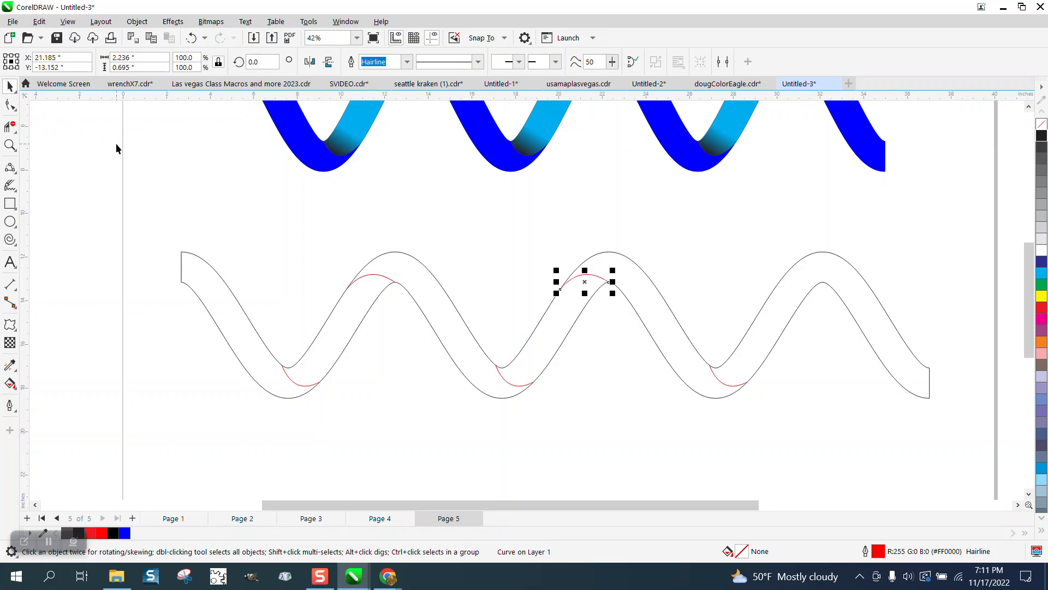
pyautogui.hotkey('ctrl', 'd')
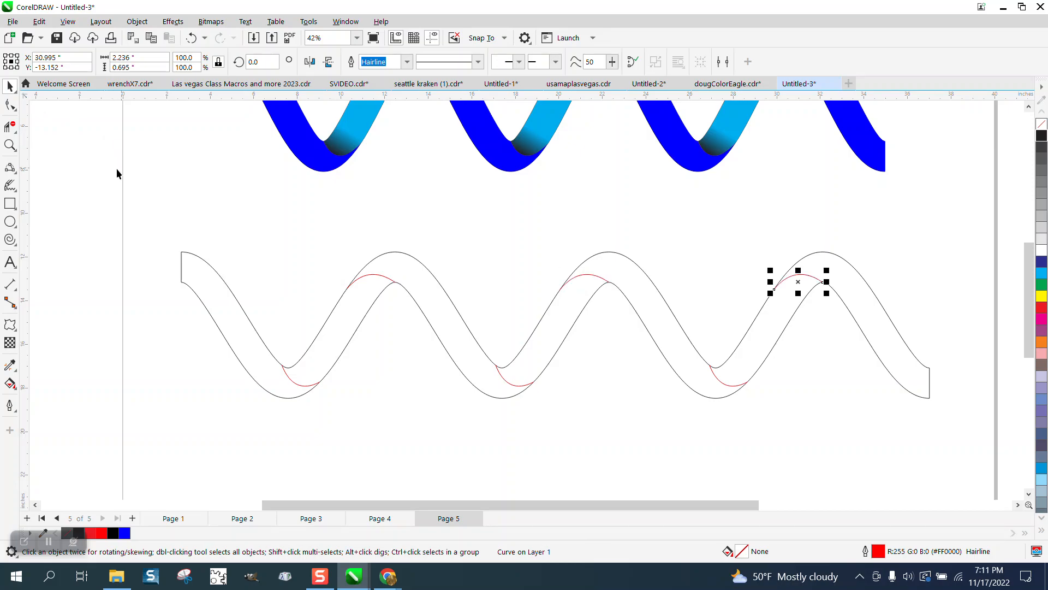
# Draw a rectangle enclosing the whole wave.
pyautogui.scroll(-1, 119, 165)
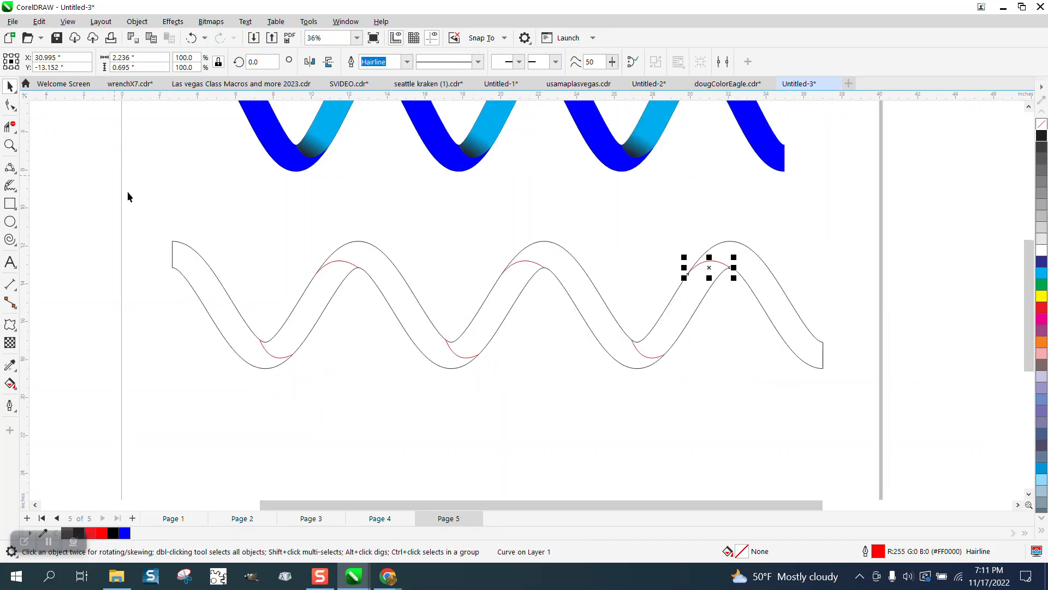
pyautogui.click(10, 203)
pyautogui.moveTo(149, 190); pyautogui.dragTo(847, 413)
# Smart Fill the wave's segments blue, then undo the fill of the last segment.
pyautogui.click(13, 385)
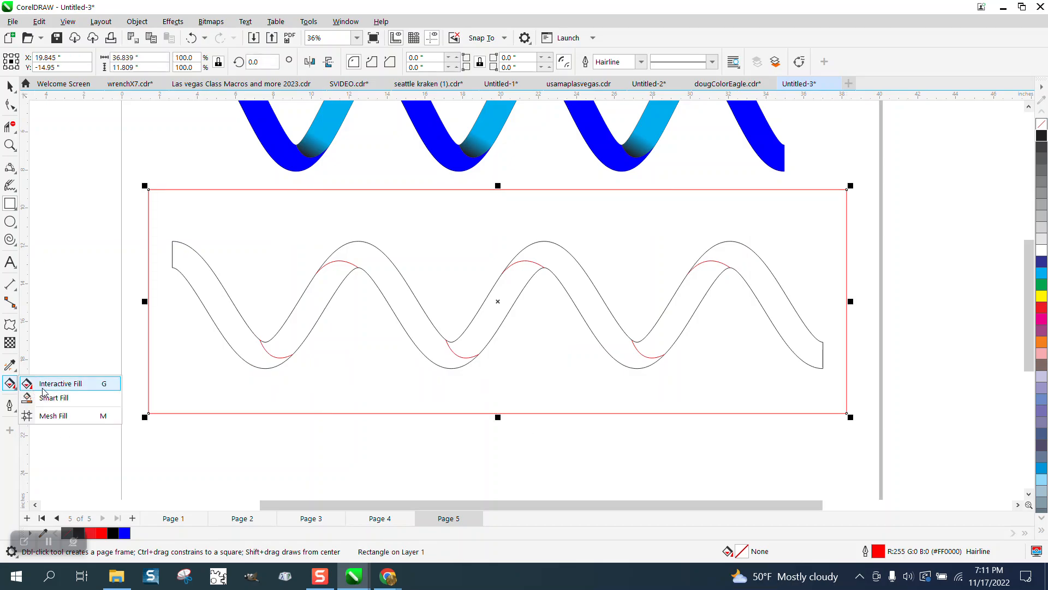
pyautogui.click(64, 400)
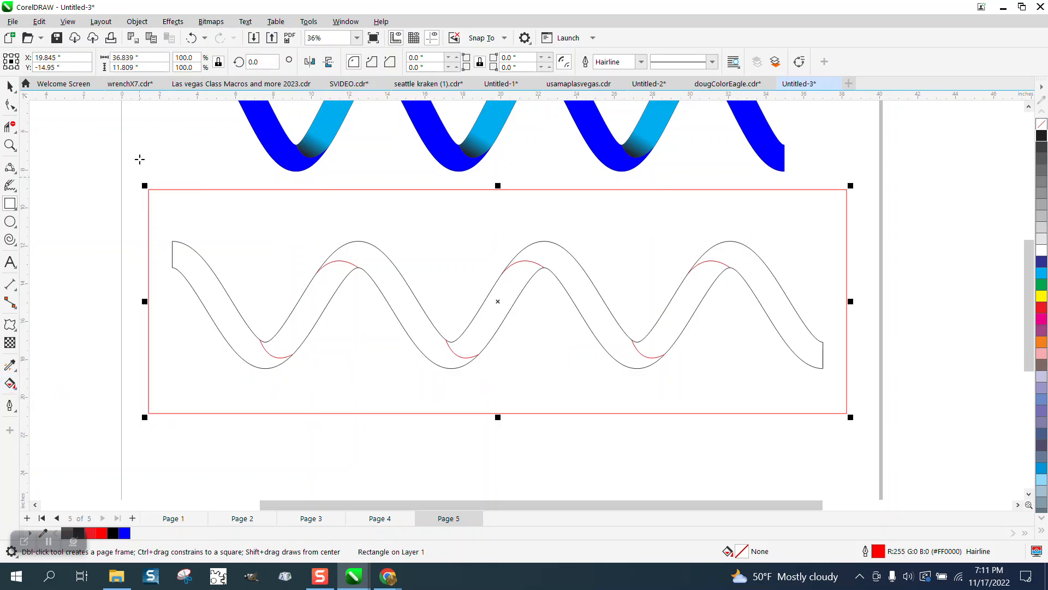
pyautogui.click(224, 310)
pyautogui.click(399, 306)
pyautogui.click(594, 310)
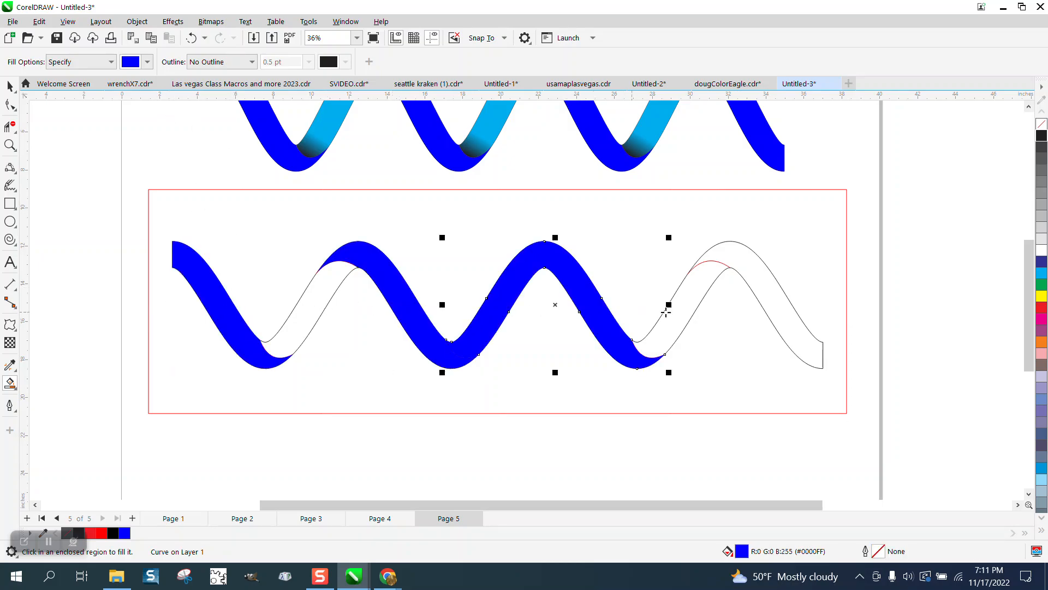
pyautogui.click(768, 304)
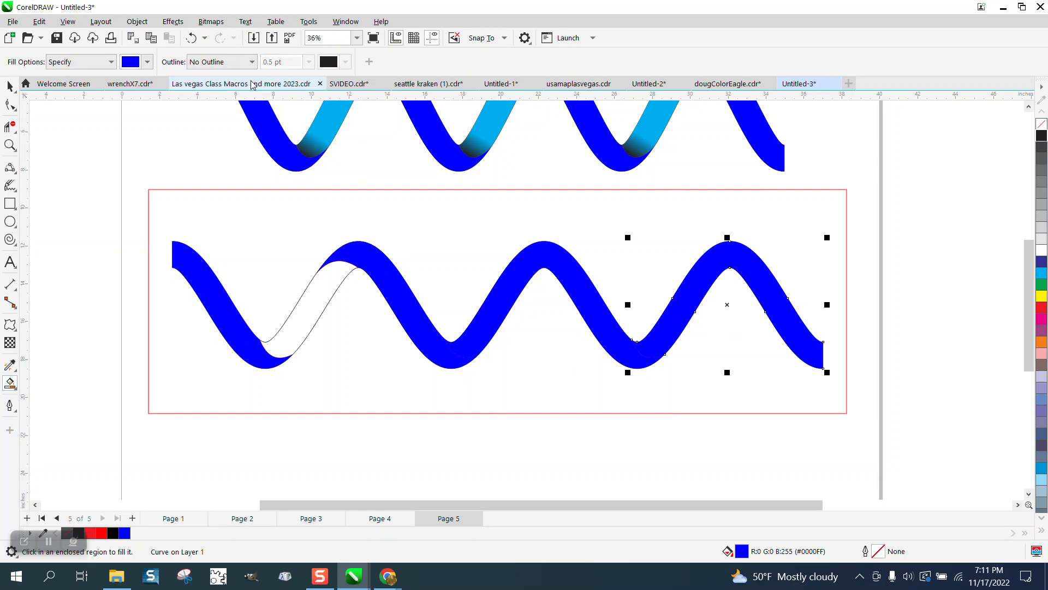
pyautogui.click(195, 37)
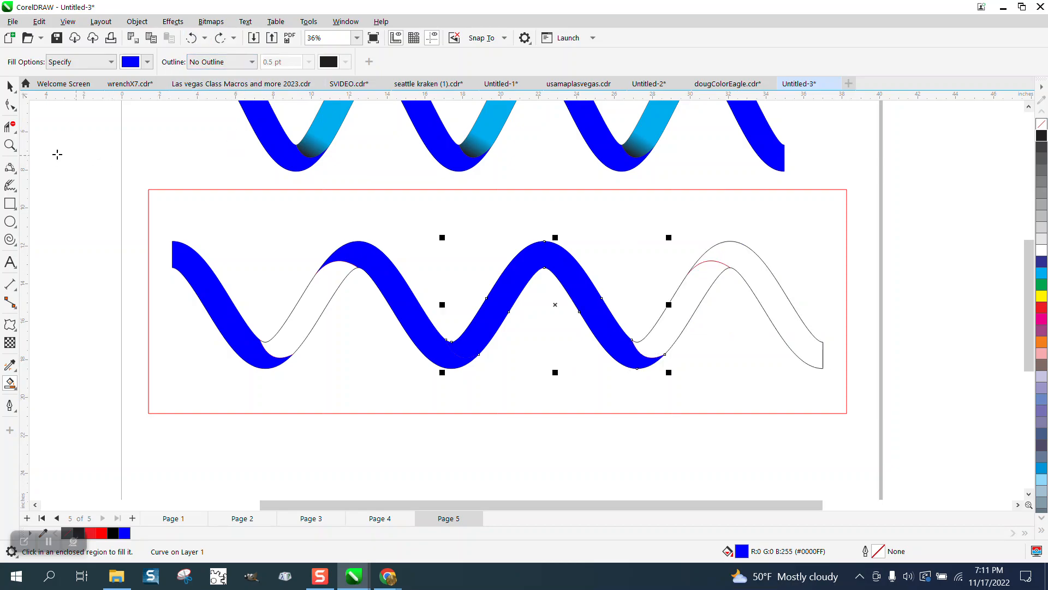
# Move the third crest curve's left end node onto the wave's outer edge.
pyautogui.click(10, 144)
pyautogui.moveTo(671, 237); pyautogui.dragTo(788, 307)
pyautogui.moveTo(260, 297); pyautogui.dragTo(336, 342)
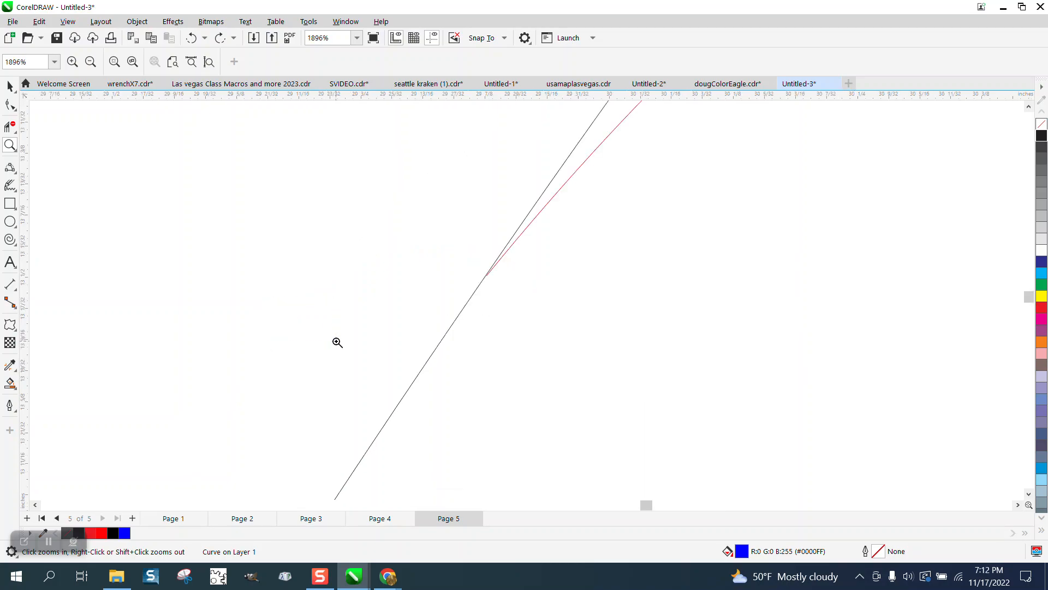
pyautogui.moveTo(451, 277); pyautogui.dragTo(494, 310)
pyautogui.click(10, 104)
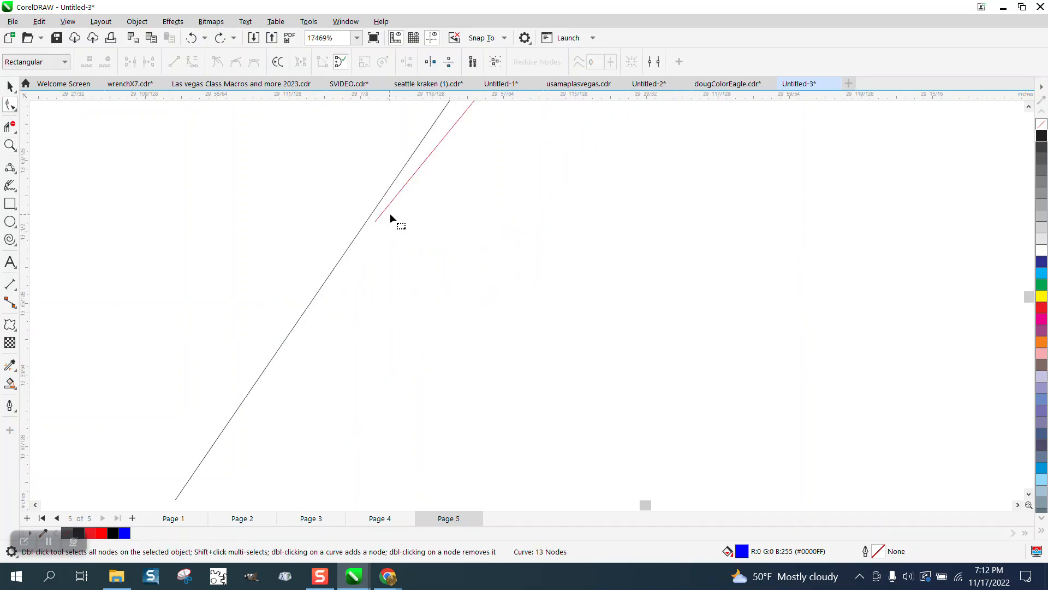
pyautogui.click(377, 221)
pyautogui.moveTo(375, 221); pyautogui.dragTo(360, 220)
# Try Smart Filling the last and a middle segment blue, undoing the fills.
pyautogui.scroll(-7, 293, 213)
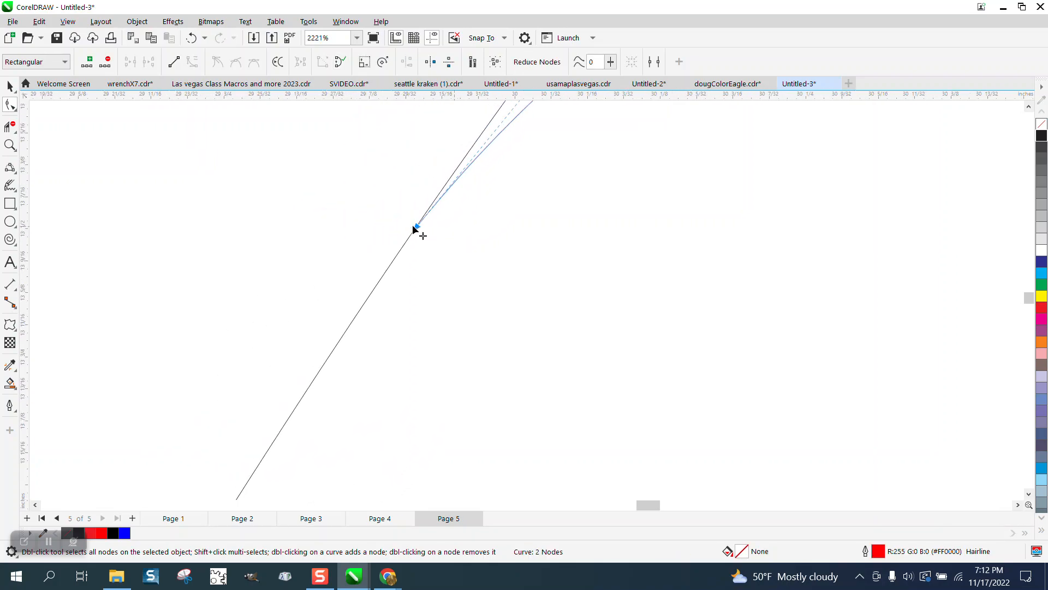
pyautogui.scroll(-3, 371, 217)
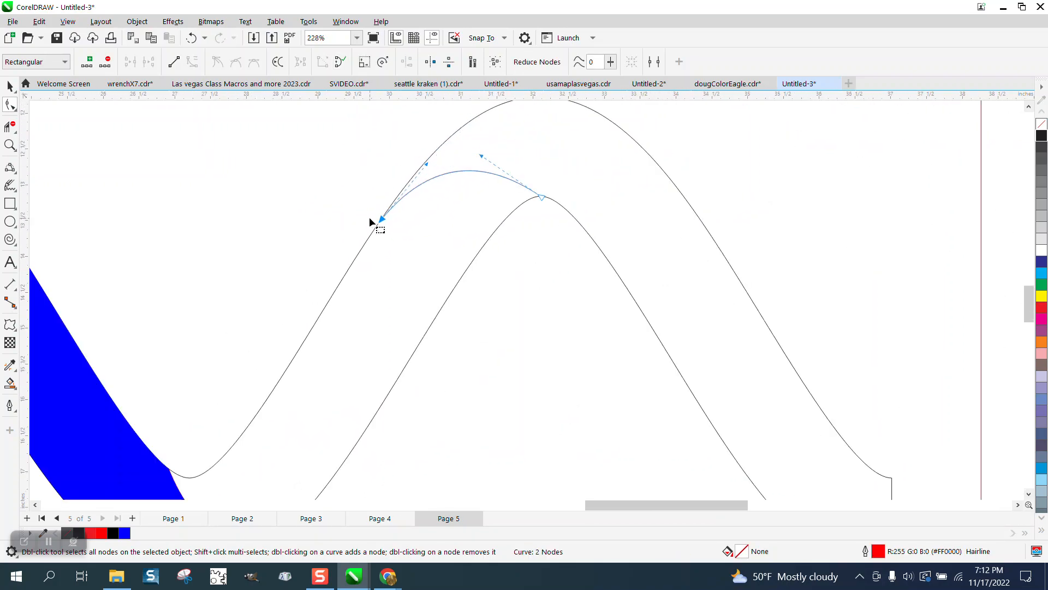
pyautogui.click(9, 384)
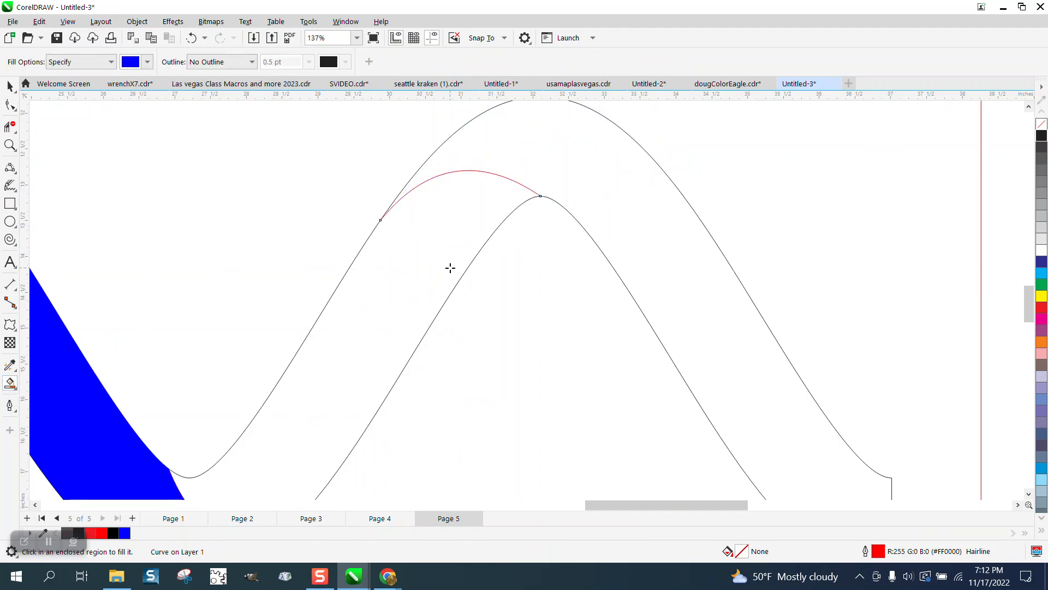
pyautogui.click(576, 285)
pyautogui.scroll(-3, 588, 291)
pyautogui.scroll(-2, 588, 291)
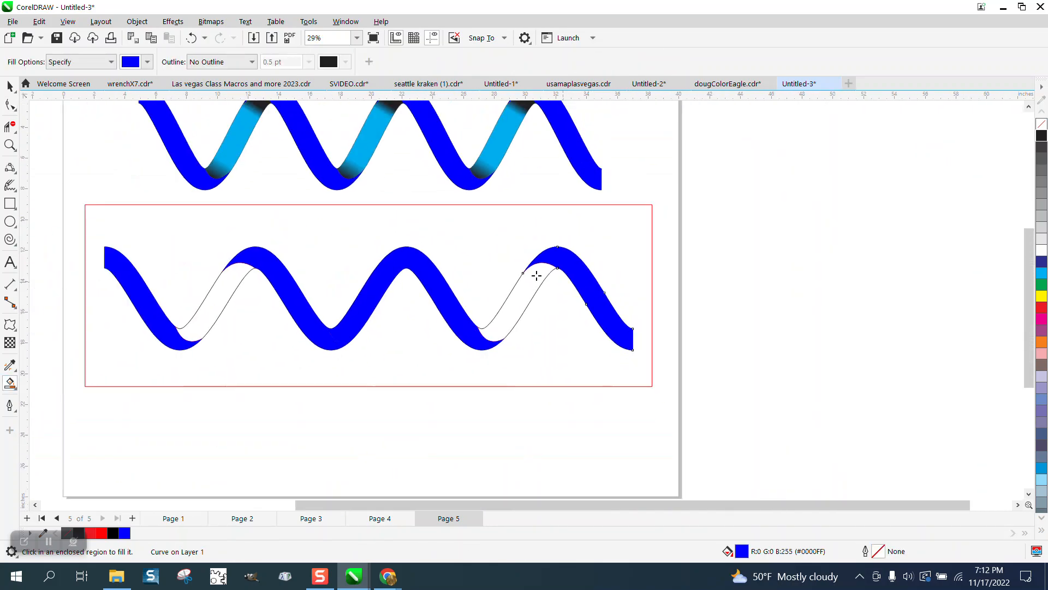
pyautogui.click(191, 39)
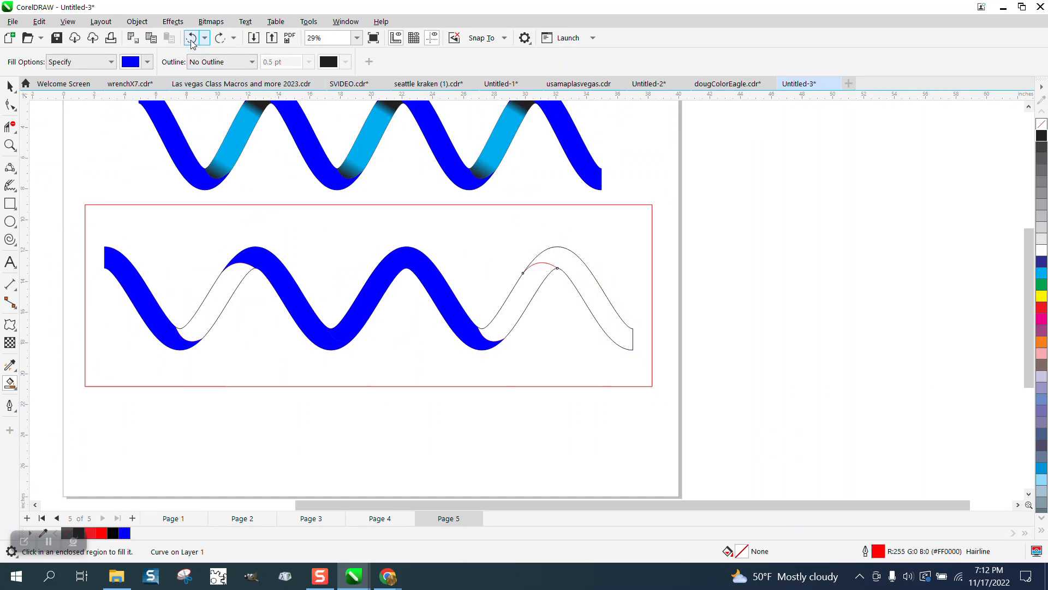
pyautogui.click(191, 41)
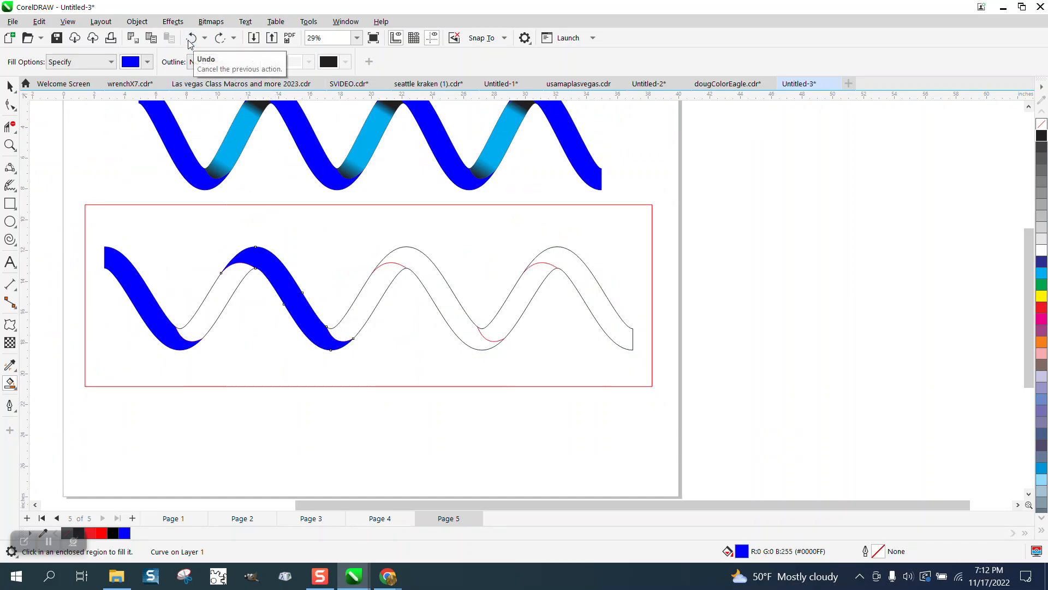
pyautogui.click(374, 277)
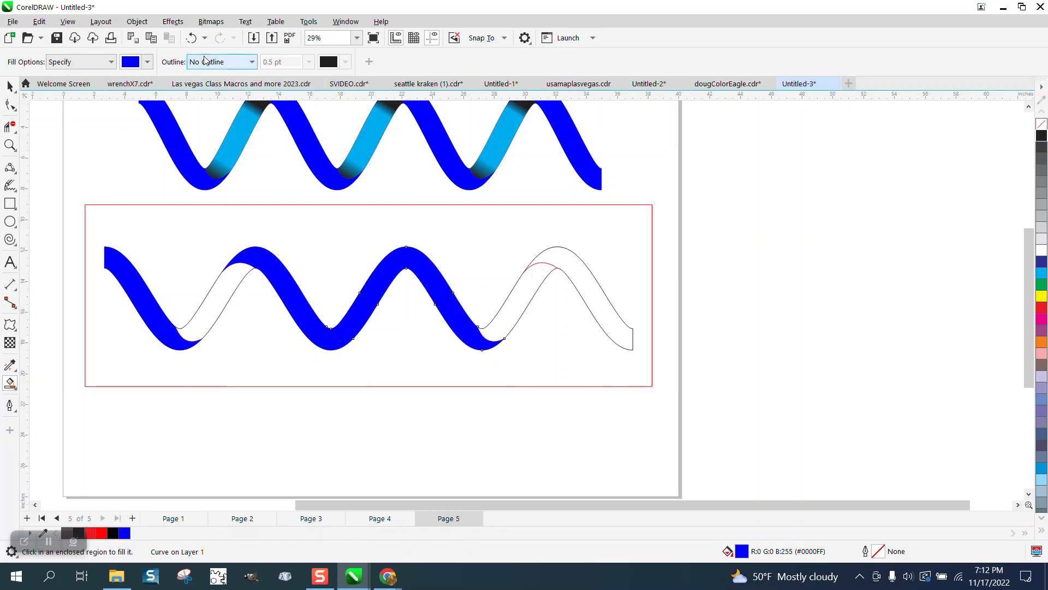
pyautogui.click(191, 39)
# Move the first crest curve's left end node onto the wave's outer edge.
pyautogui.click(10, 144)
pyautogui.moveTo(358, 252); pyautogui.dragTo(441, 306)
pyautogui.moveTo(312, 228); pyautogui.dragTo(378, 264)
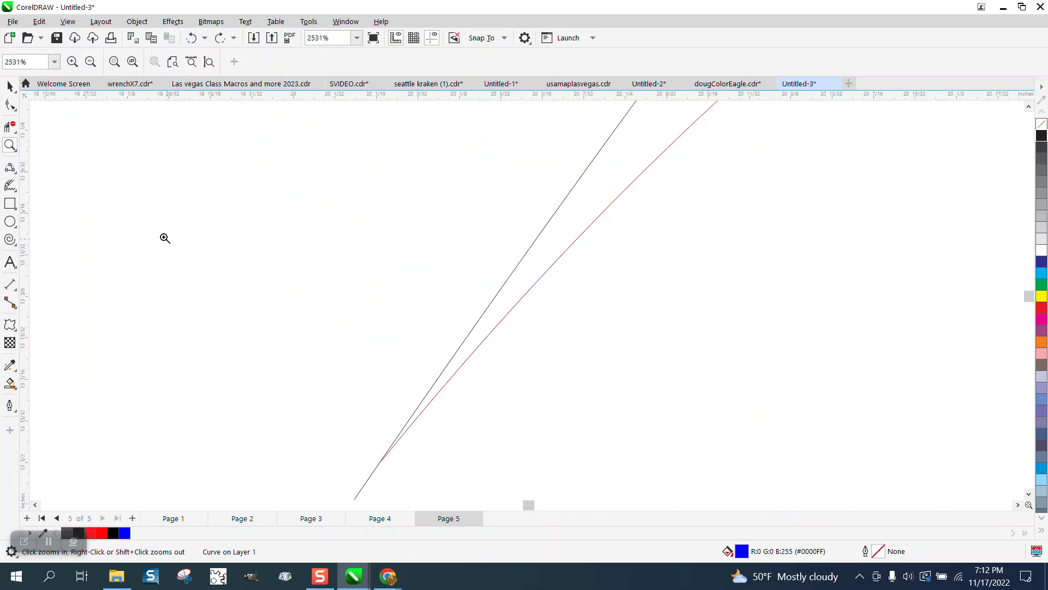
pyautogui.rightClick(203, 242)
pyautogui.moveTo(311, 335); pyautogui.dragTo(410, 381)
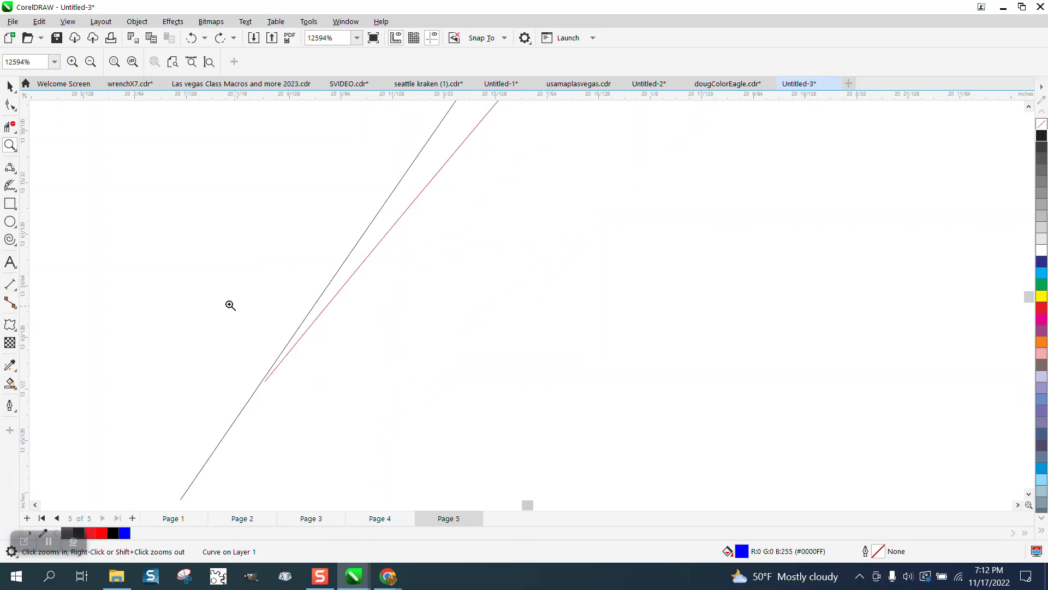
pyautogui.click(10, 105)
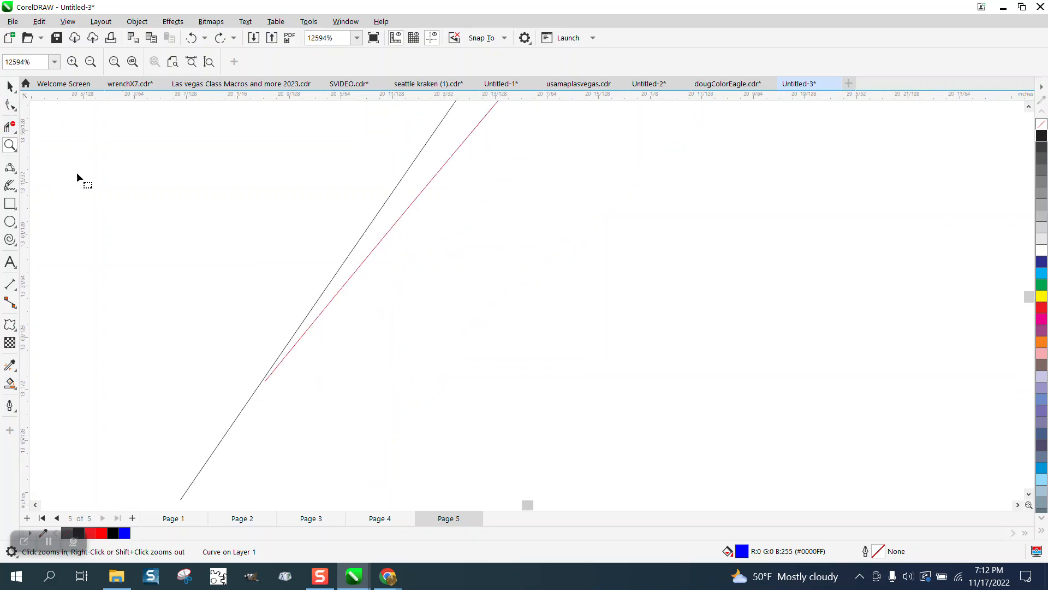
pyautogui.click(267, 377)
pyautogui.moveTo(266, 380); pyautogui.dragTo(262, 379)
# Smart Fill two more wave segments blue and undo the second fill.
pyautogui.scroll(-2, 189, 296)
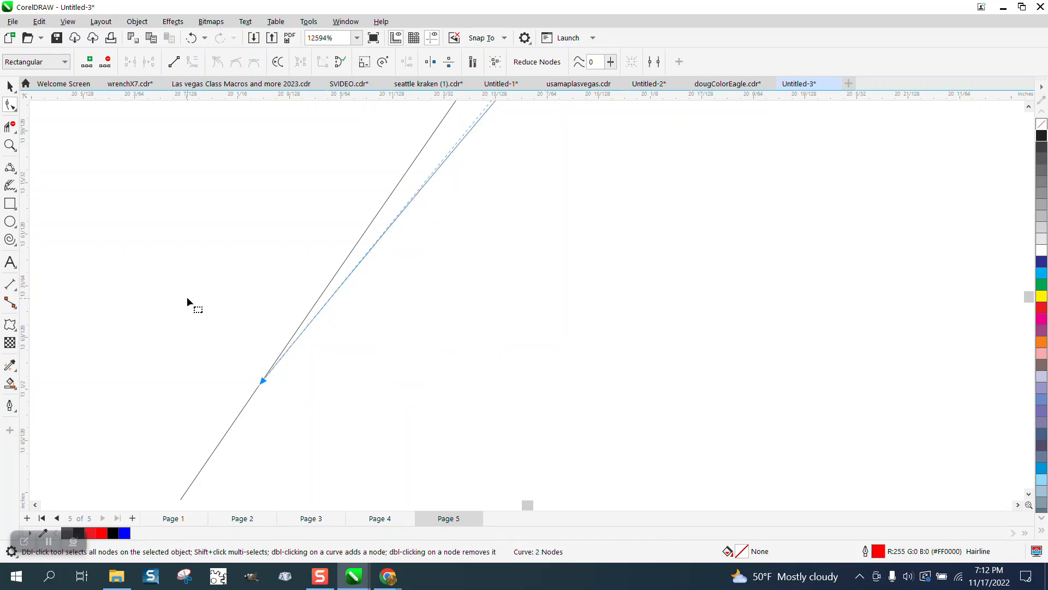
pyautogui.scroll(-10, 216, 282)
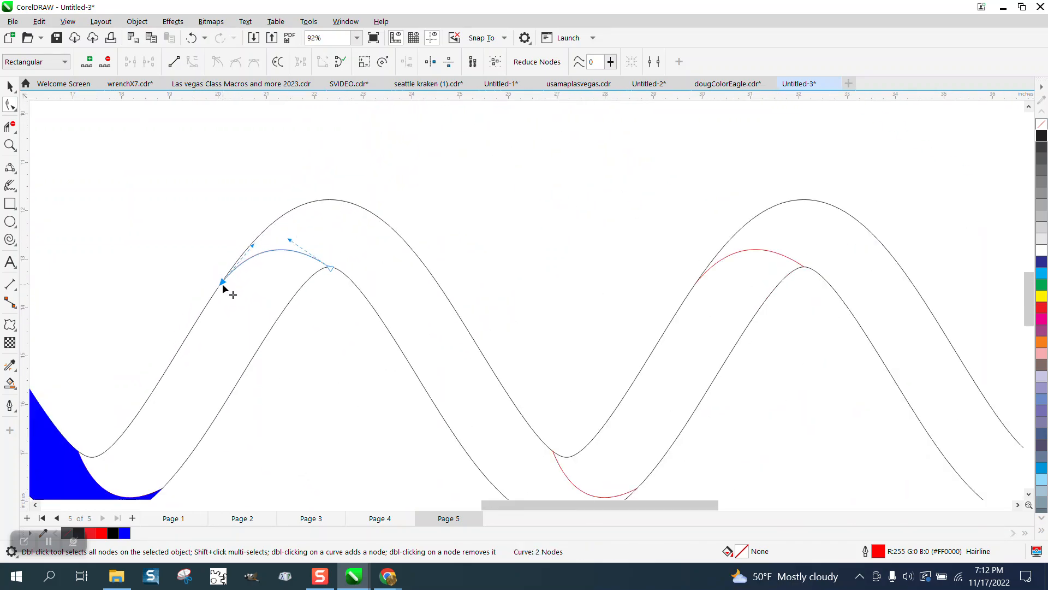
pyautogui.click(11, 385)
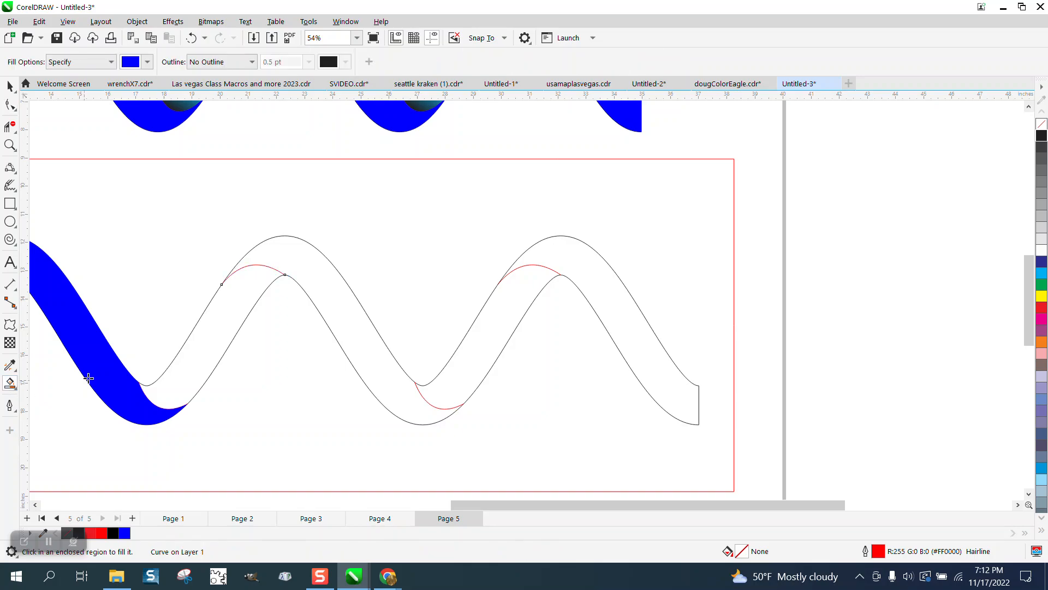
pyautogui.click(371, 340)
pyautogui.click(634, 331)
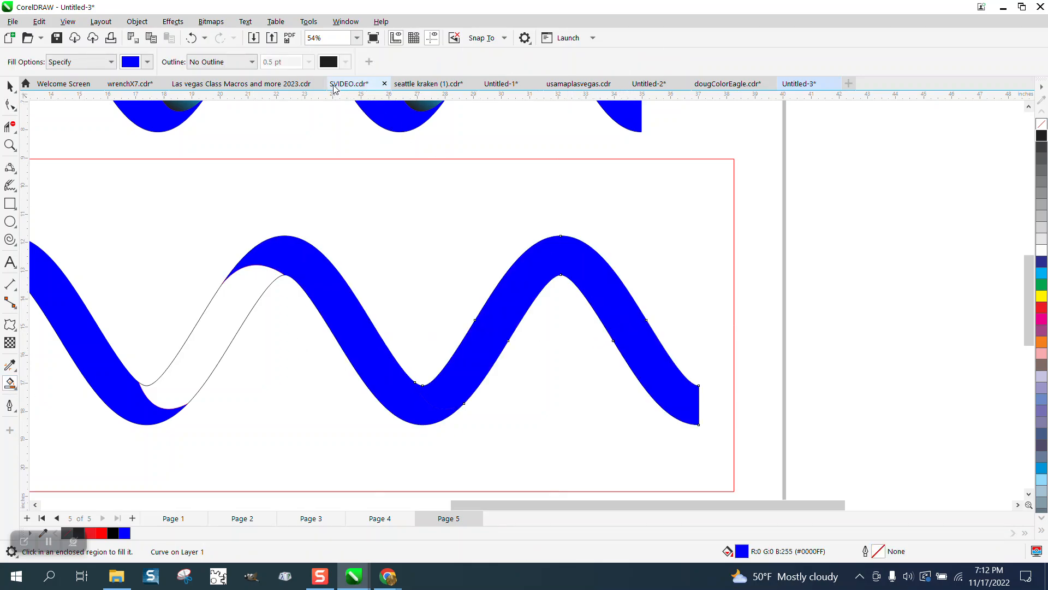
pyautogui.click(193, 38)
# Move the second crest curve's left end node onto the wave's outer edge.
pyautogui.click(9, 145)
pyautogui.moveTo(485, 265); pyautogui.dragTo(534, 301)
pyautogui.moveTo(418, 294); pyautogui.dragTo(472, 339)
pyautogui.click(10, 104)
pyautogui.click(378, 385)
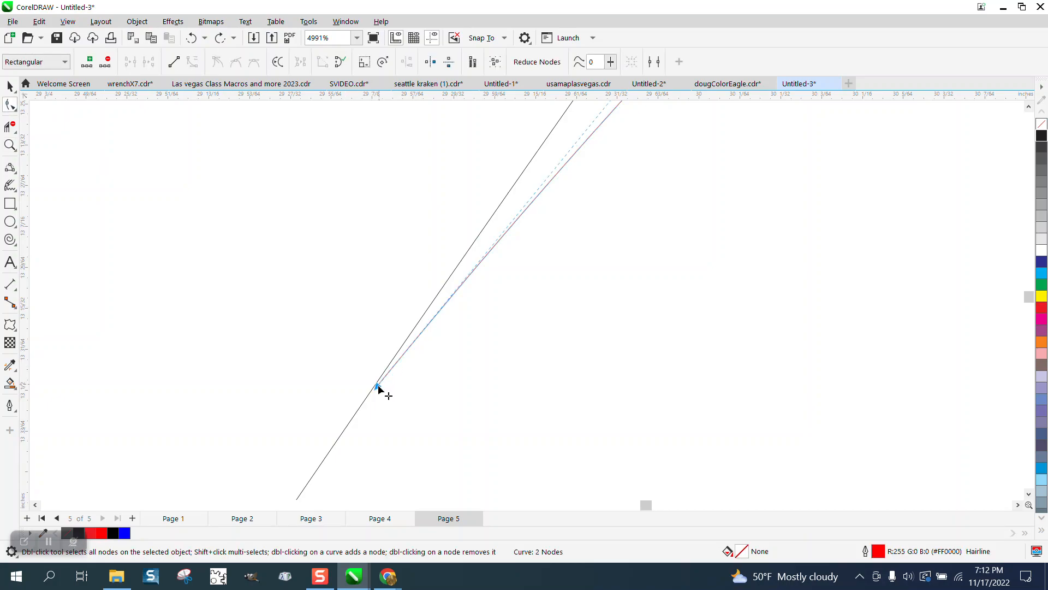
pyautogui.moveTo(377, 386); pyautogui.dragTo(375, 388)
pyautogui.scroll(-3, 308, 300)
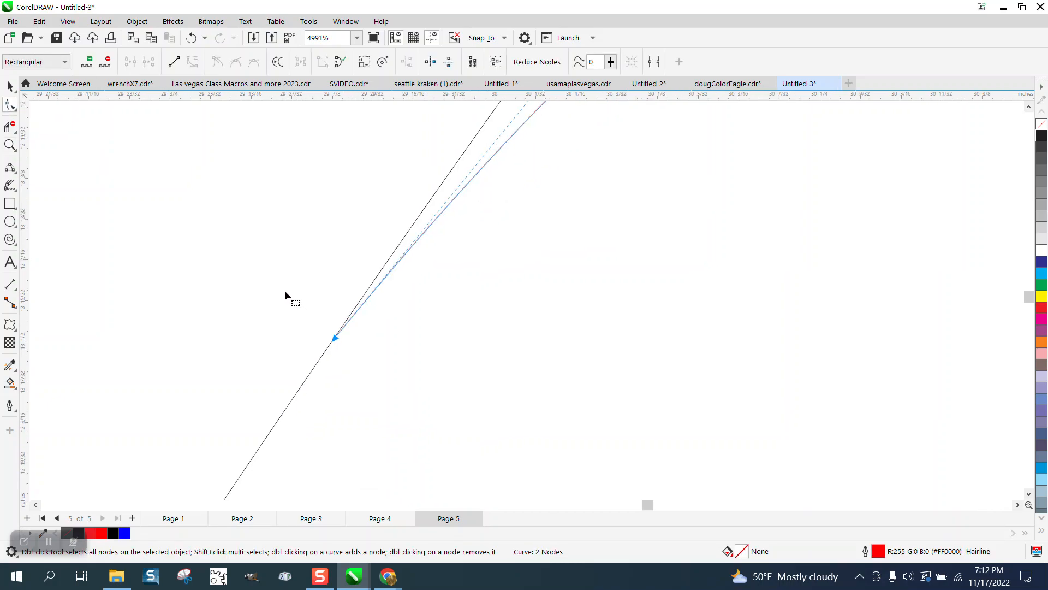
# Smart Fill the remaining unfilled wave segments blue so the whole ribbon is solid blue.
pyautogui.scroll(-8, 326, 301)
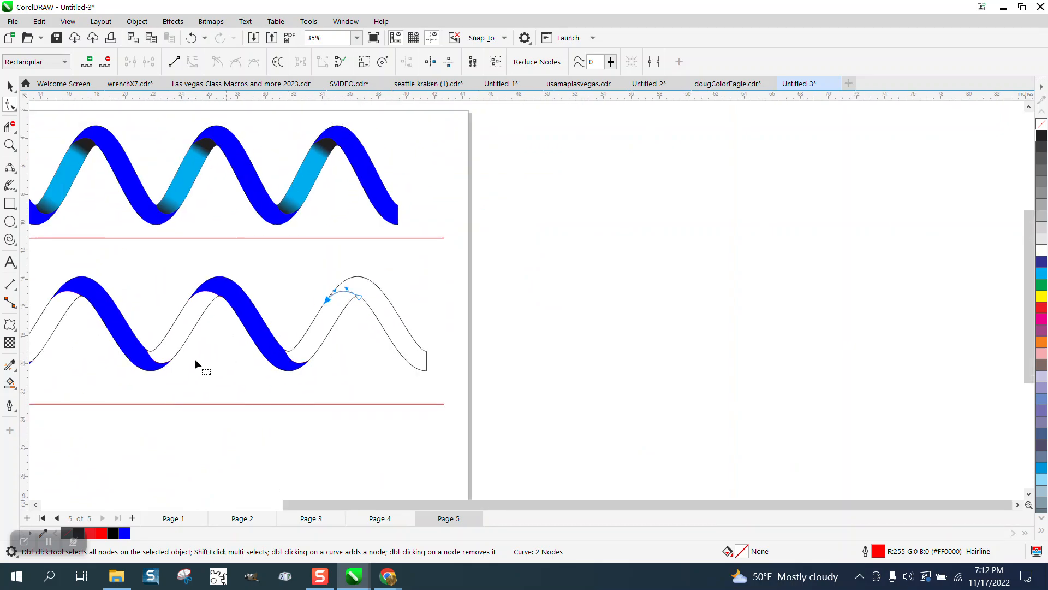
pyautogui.click(10, 382)
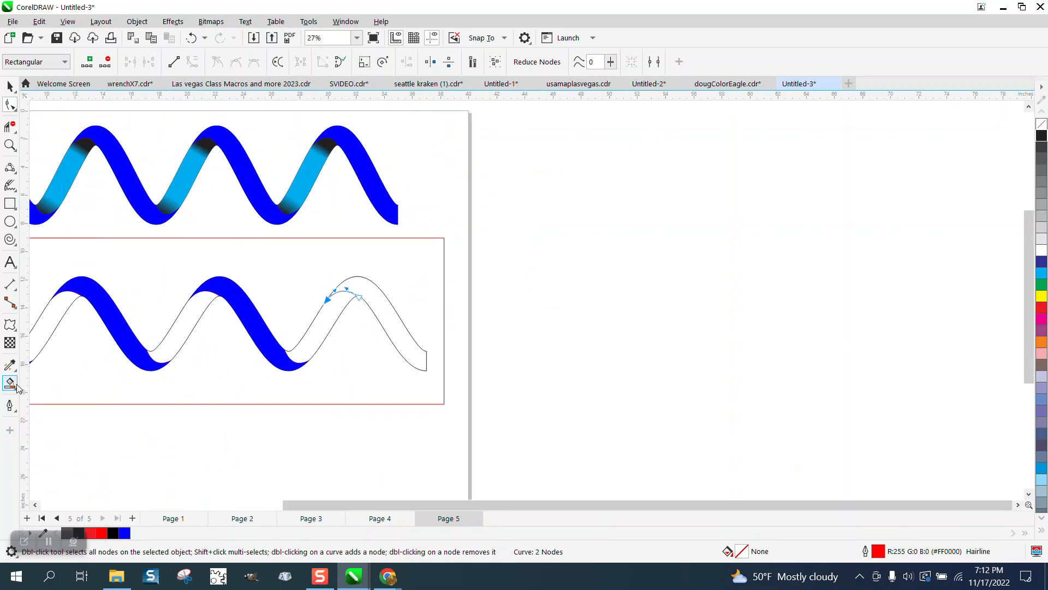
pyautogui.click(395, 333)
pyautogui.scroll(-3, 450, 310)
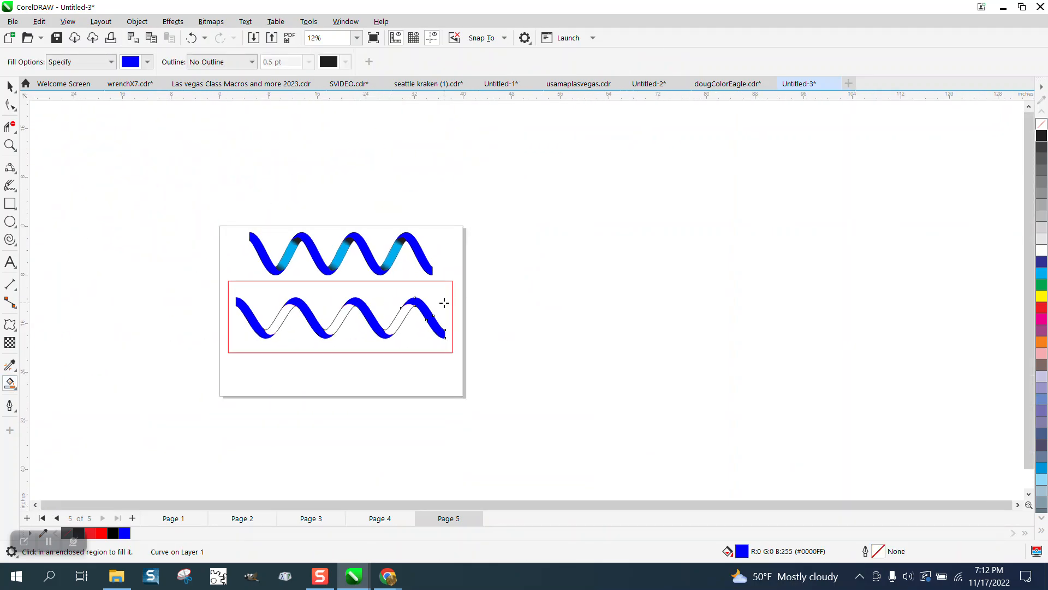
pyautogui.click(283, 315)
pyautogui.click(341, 320)
pyautogui.click(396, 321)
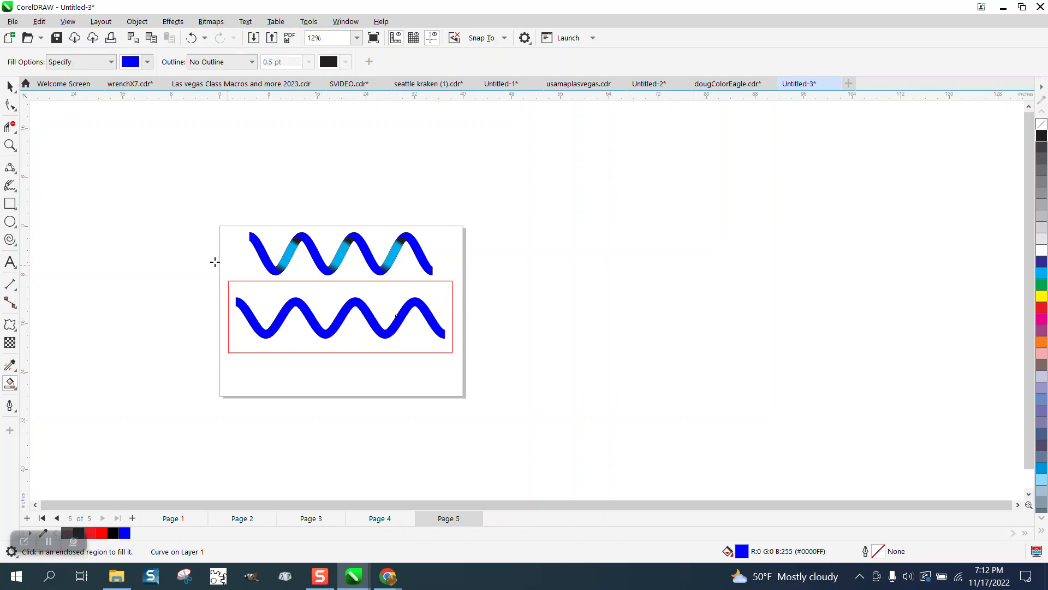
# Select the first shading segment and apply a linear fountain fill across it from trough to crest.
pyautogui.click(10, 145)
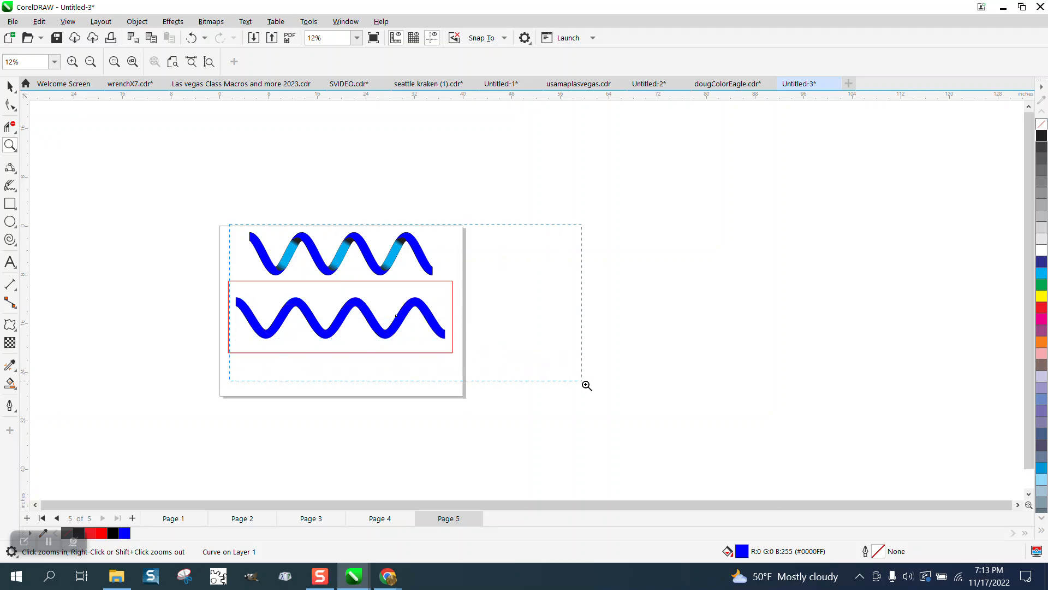
pyautogui.moveTo(570, 373); pyautogui.dragTo(569, 372)
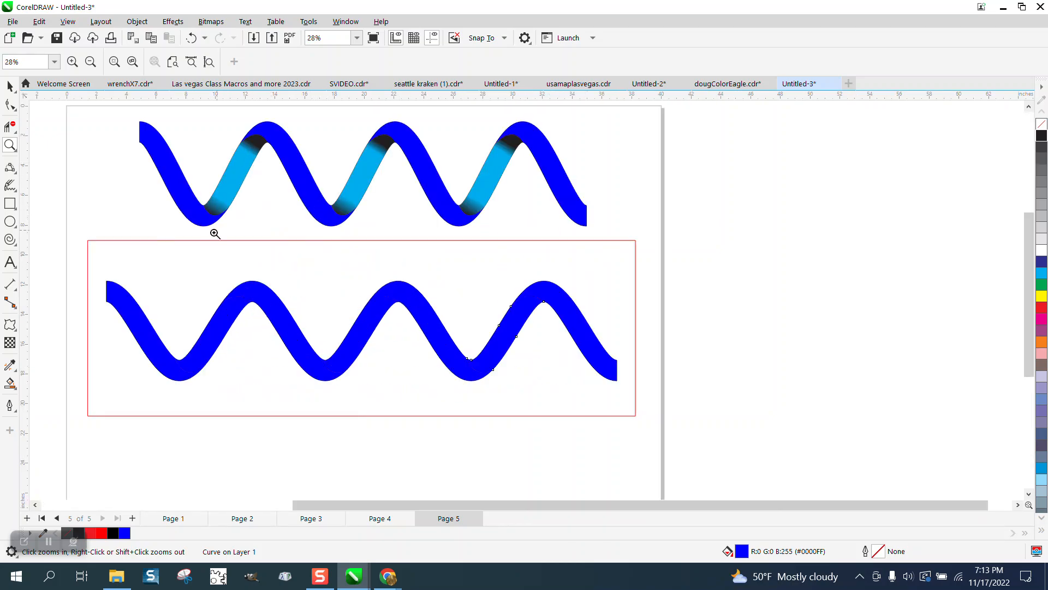
pyautogui.click(10, 86)
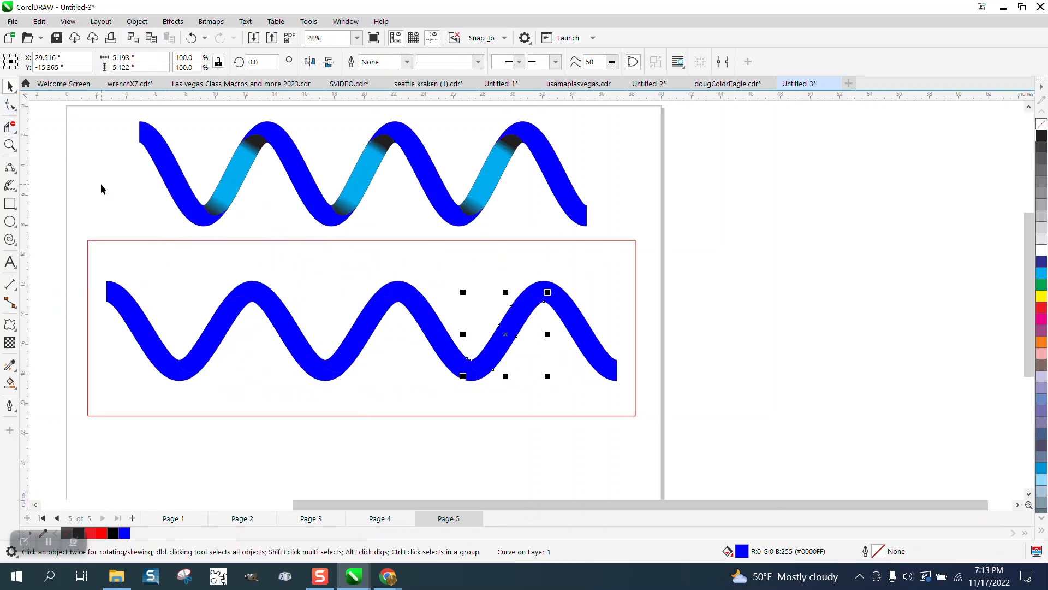
pyautogui.click(219, 327)
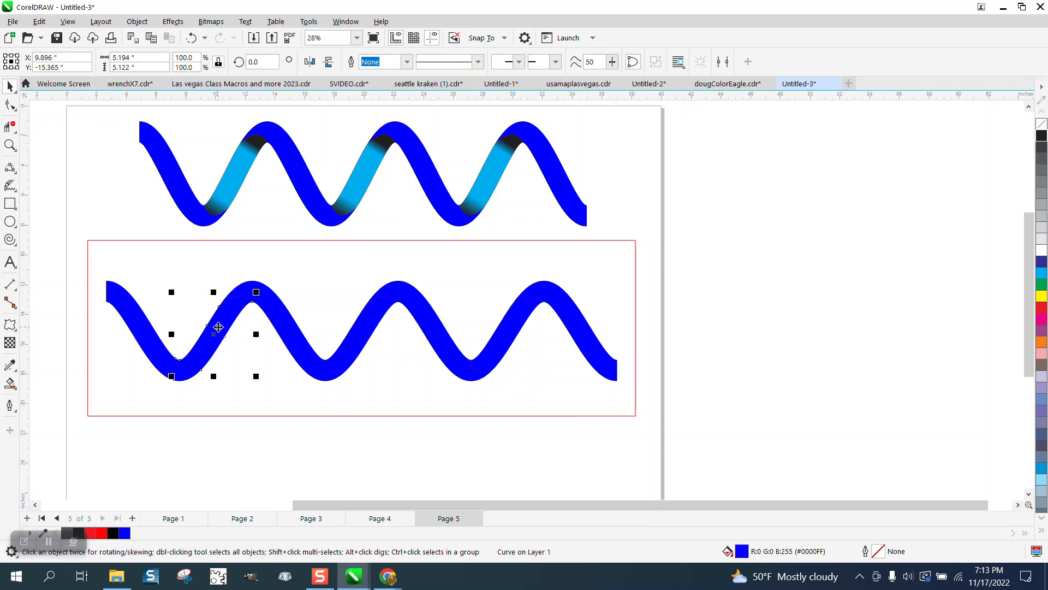
pyautogui.click(17, 390)
pyautogui.click(52, 384)
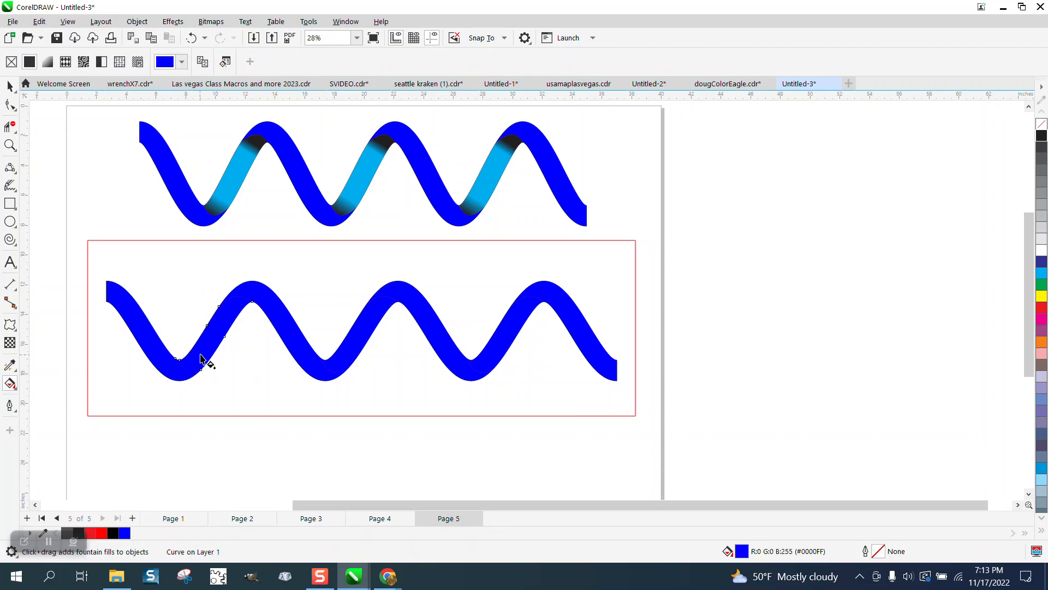
pyautogui.moveTo(187, 364); pyautogui.dragTo(240, 288)
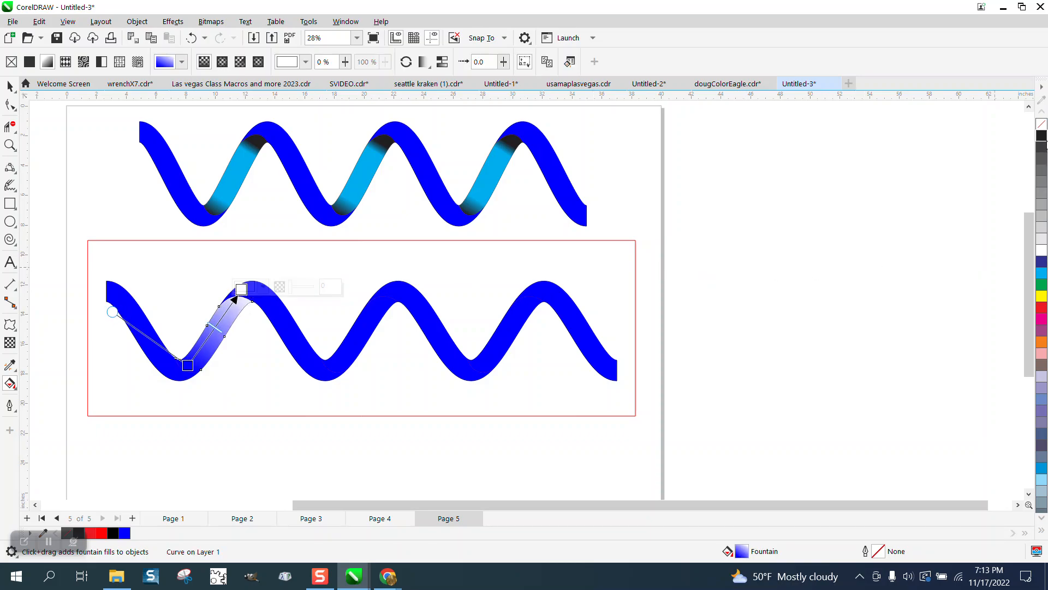
pyautogui.moveTo(243, 291); pyautogui.dragTo(242, 290)
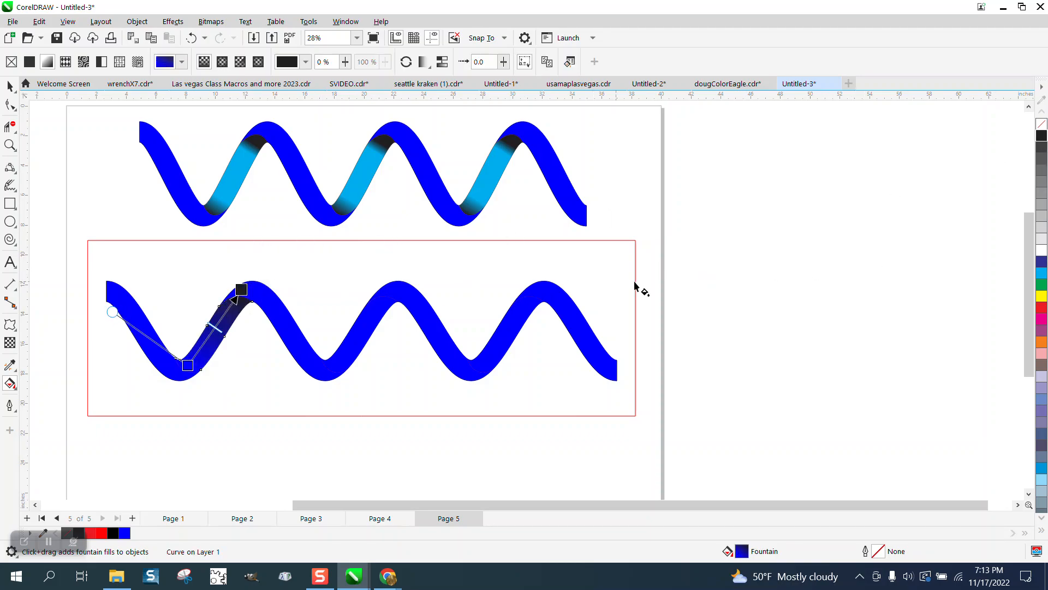
# Set the fountain fill's end stops to black and add two cyan color stops in the middle.
pyautogui.moveTo(1044, 143); pyautogui.dragTo(187, 373)
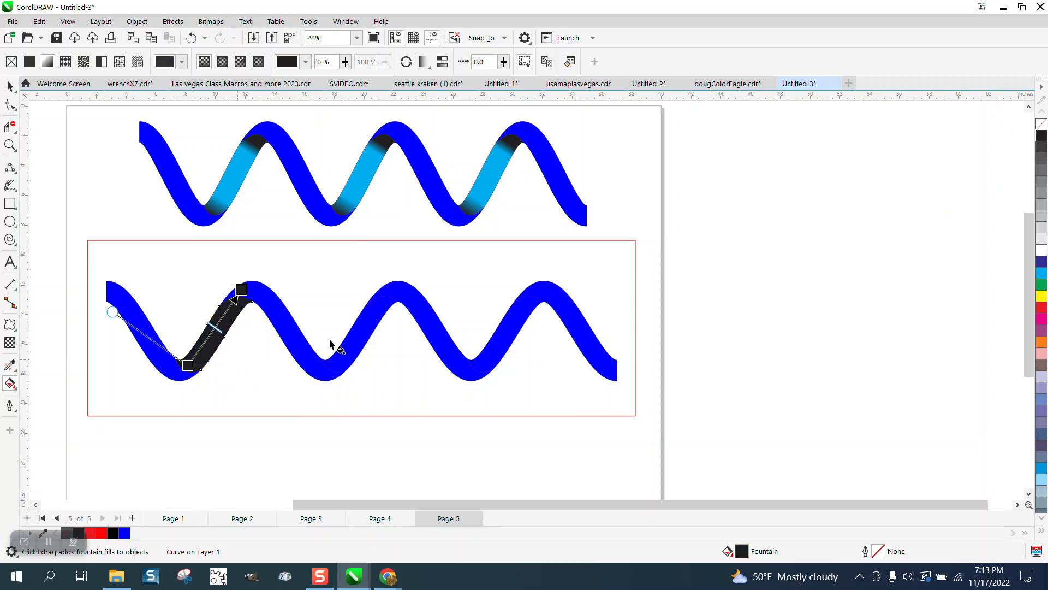
pyautogui.moveTo(1042, 273); pyautogui.dragTo(224, 313)
pyautogui.moveTo(1042, 273); pyautogui.dragTo(198, 353)
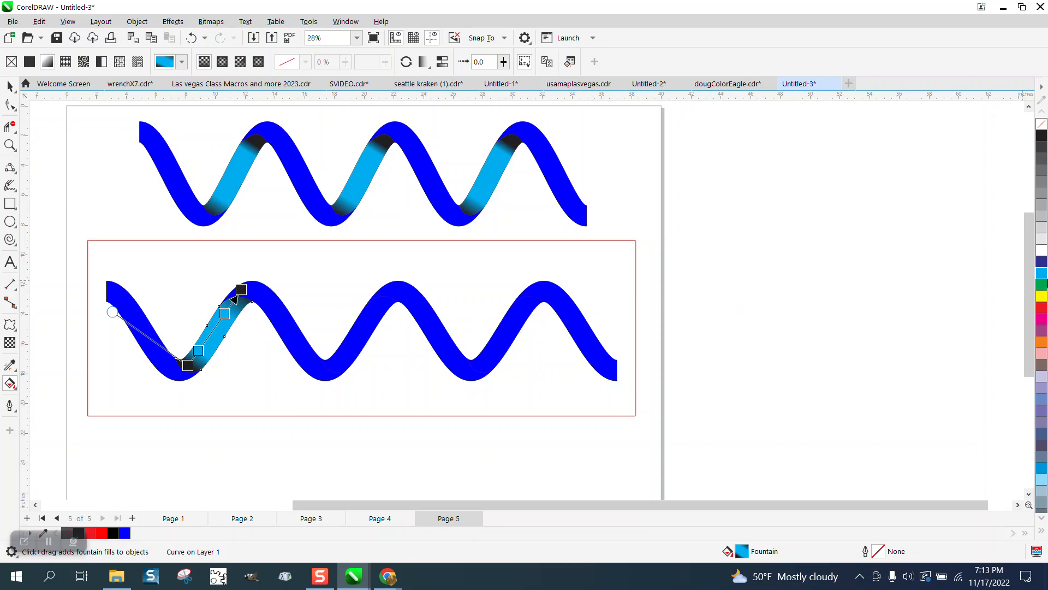
pyautogui.moveTo(1041, 279); pyautogui.dragTo(185, 370)
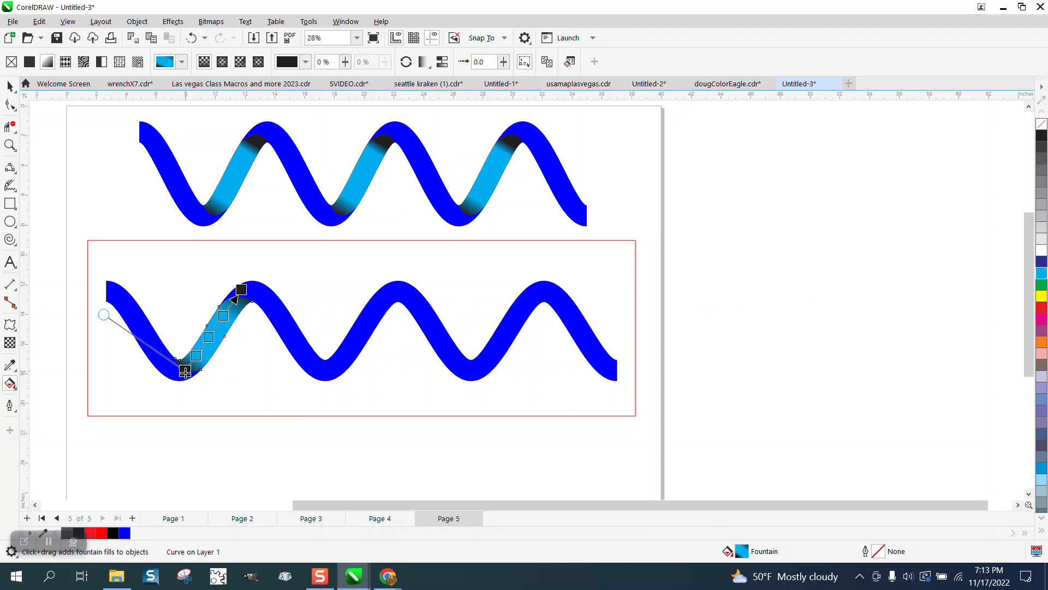
# Copy the shading segment's fountain fill onto the other two shading segments with the Attributes Eyedropper.
pyautogui.click(10, 85)
pyautogui.click(50, 136)
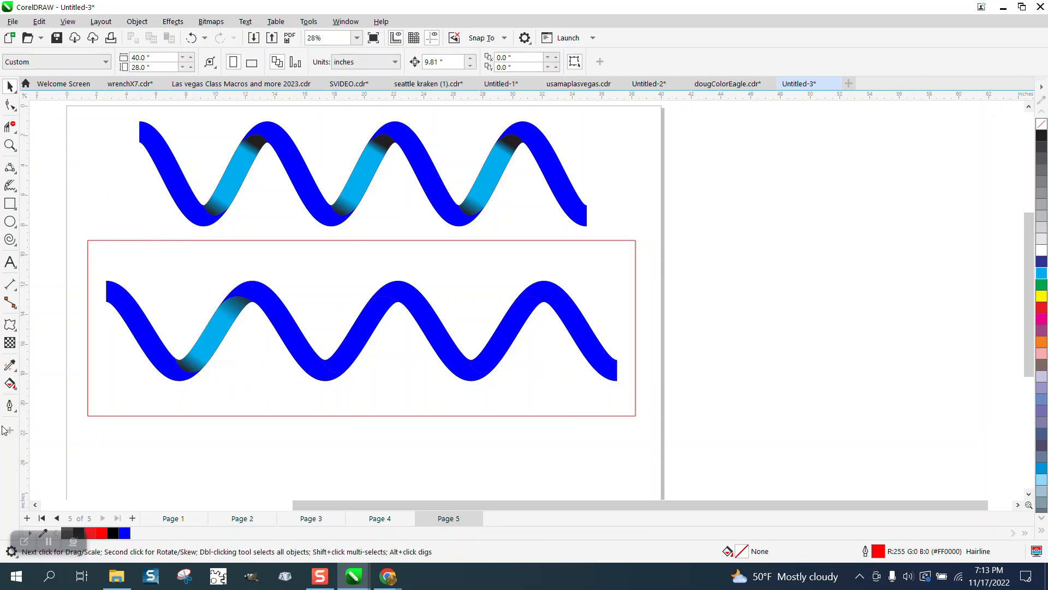
pyautogui.click(17, 371)
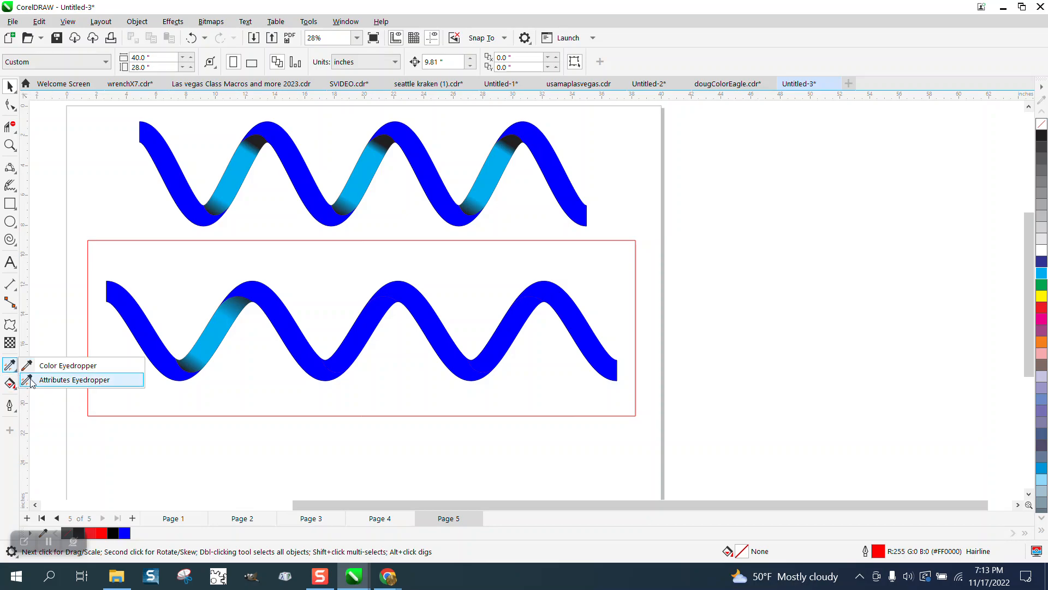
pyautogui.click(54, 380)
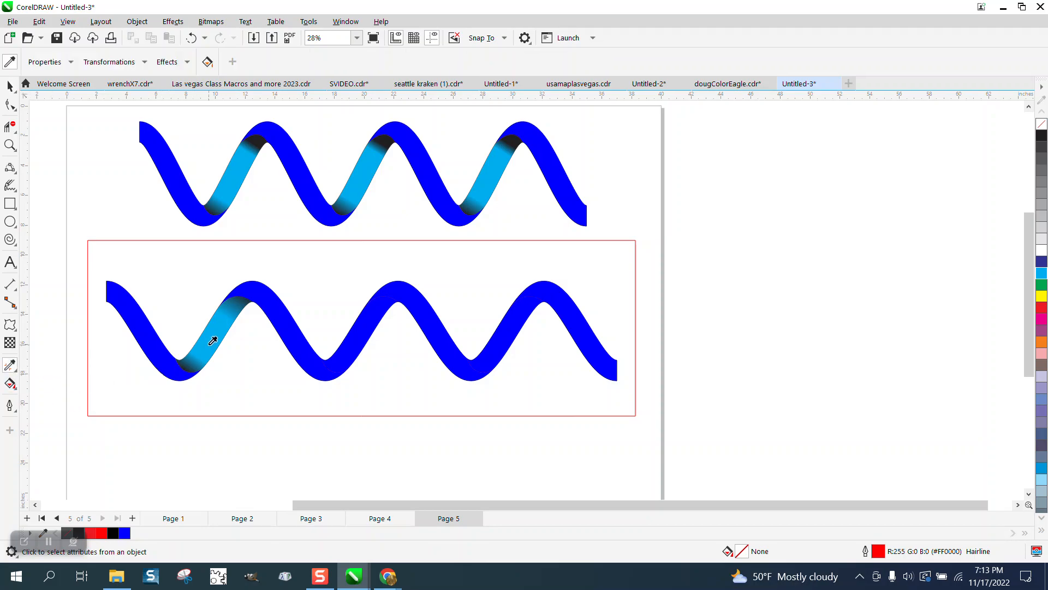
pyautogui.click(212, 341)
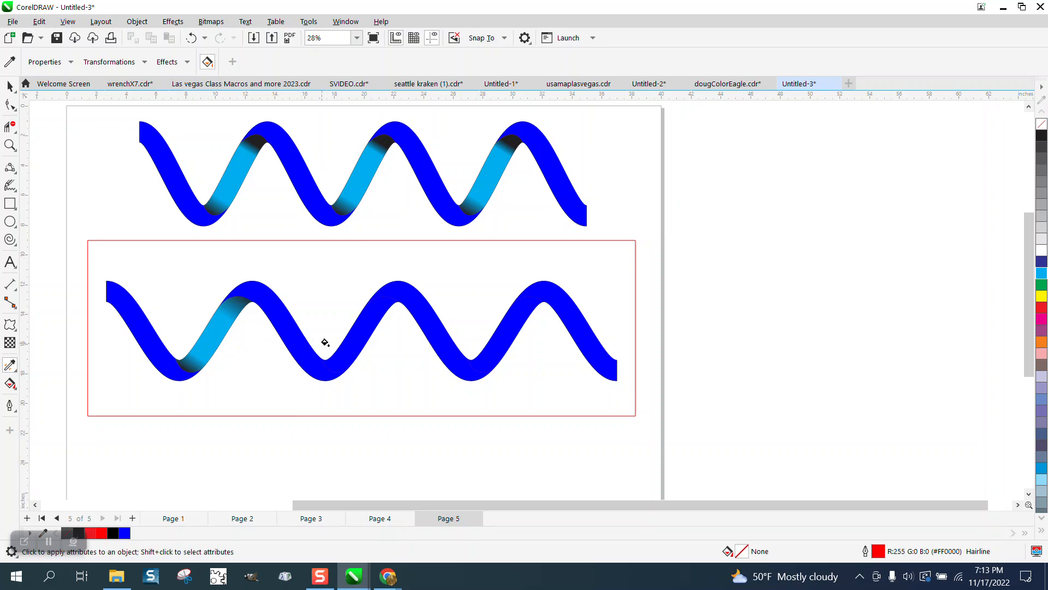
pyautogui.click(358, 334)
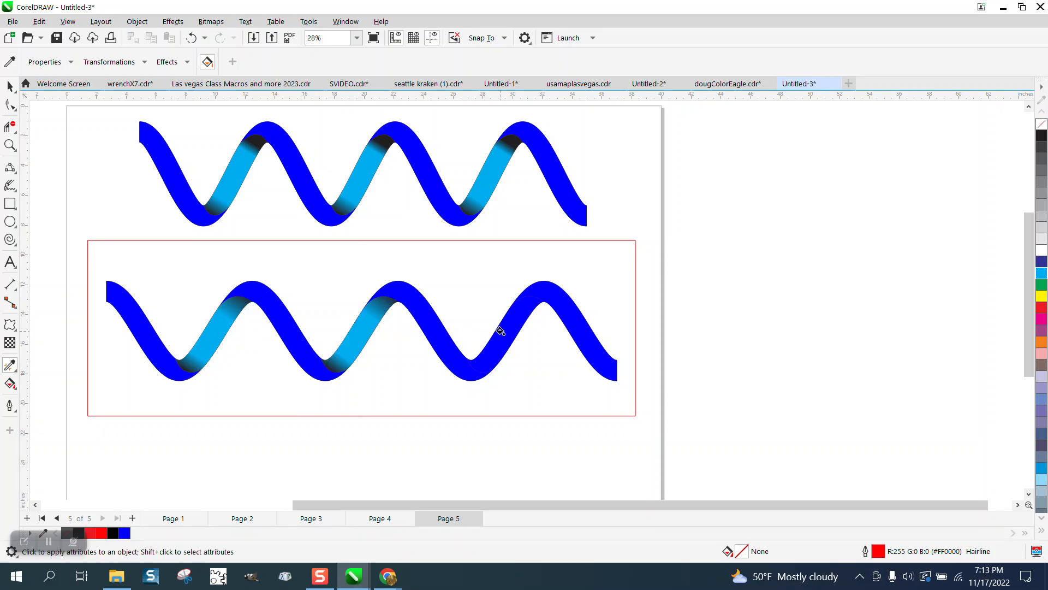
pyautogui.click(500, 330)
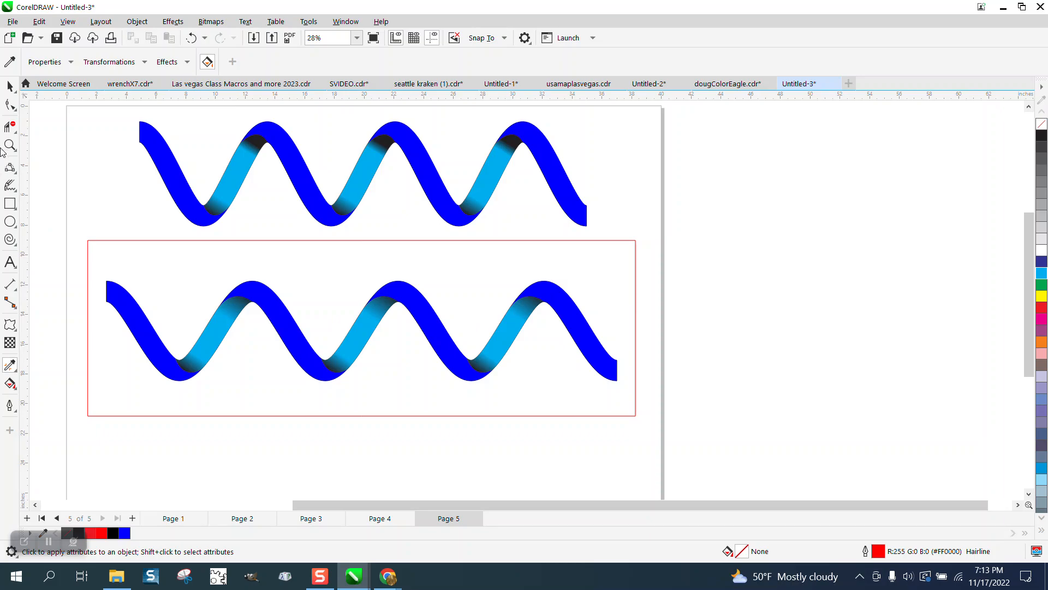
# Select and remove the red rectangle framing the lower wave.
pyautogui.click(10, 87)
pyautogui.click(107, 241)
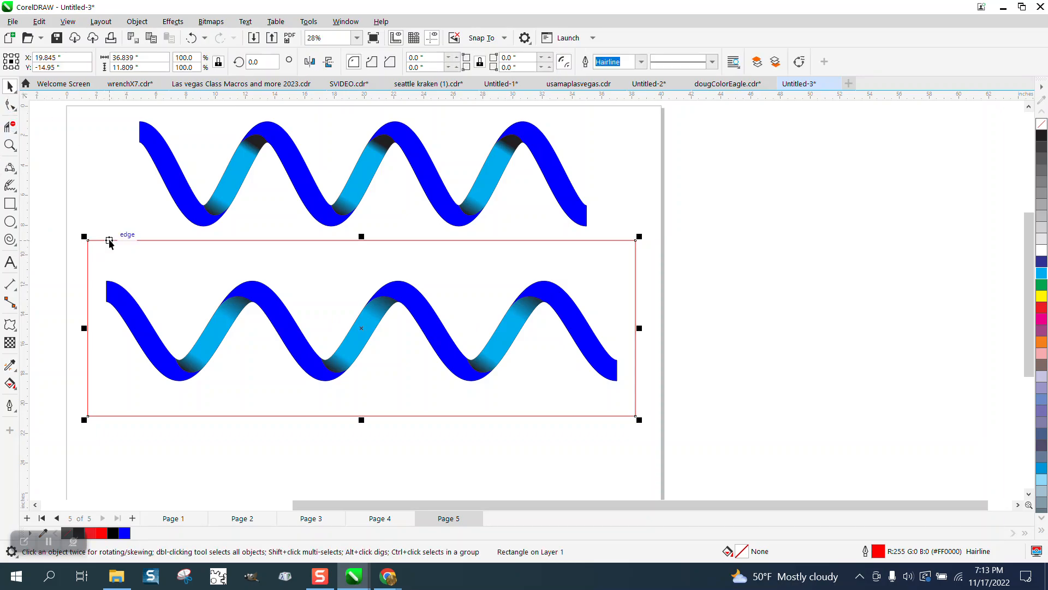
pyautogui.click(109, 238)
# Zoom in to inspect the shaded wave and compare it with the example above.
pyautogui.click(10, 144)
pyautogui.moveTo(93, 274); pyautogui.dragTo(682, 407)
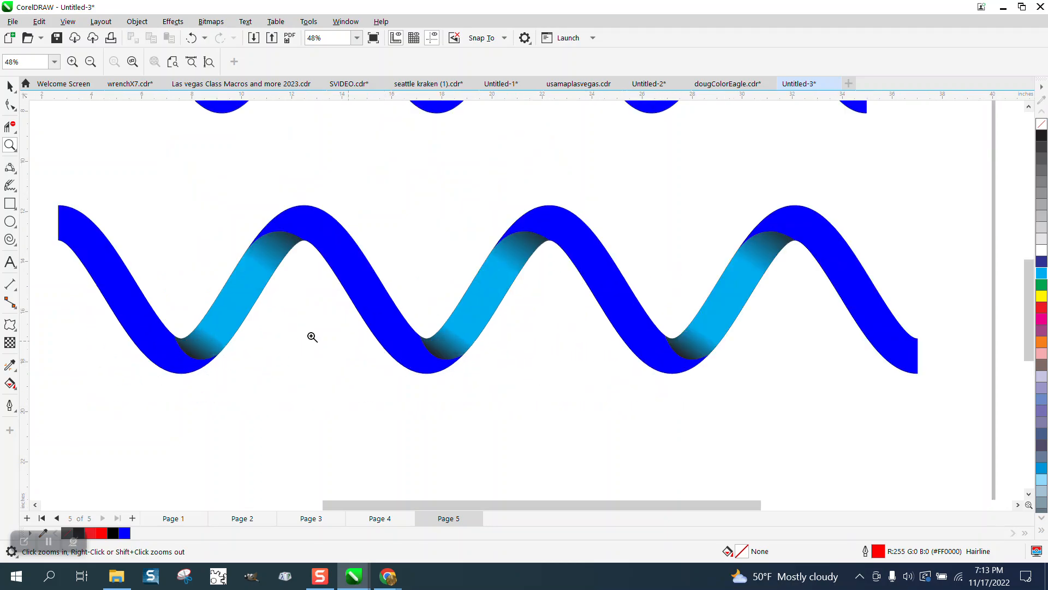
pyautogui.scroll(-1, 244, 281)
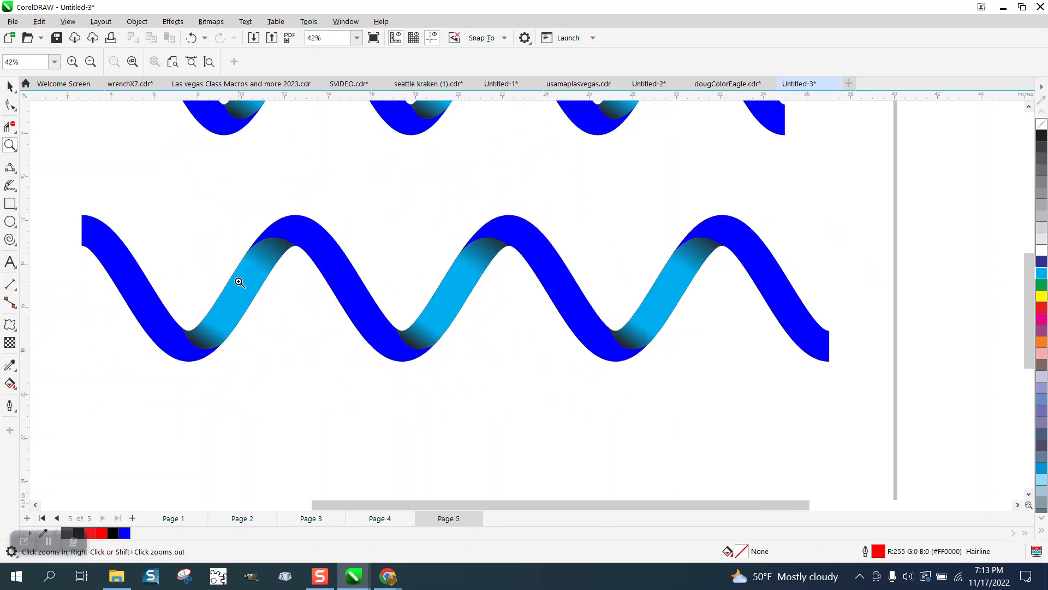
pyautogui.scroll(-3, 239, 282)
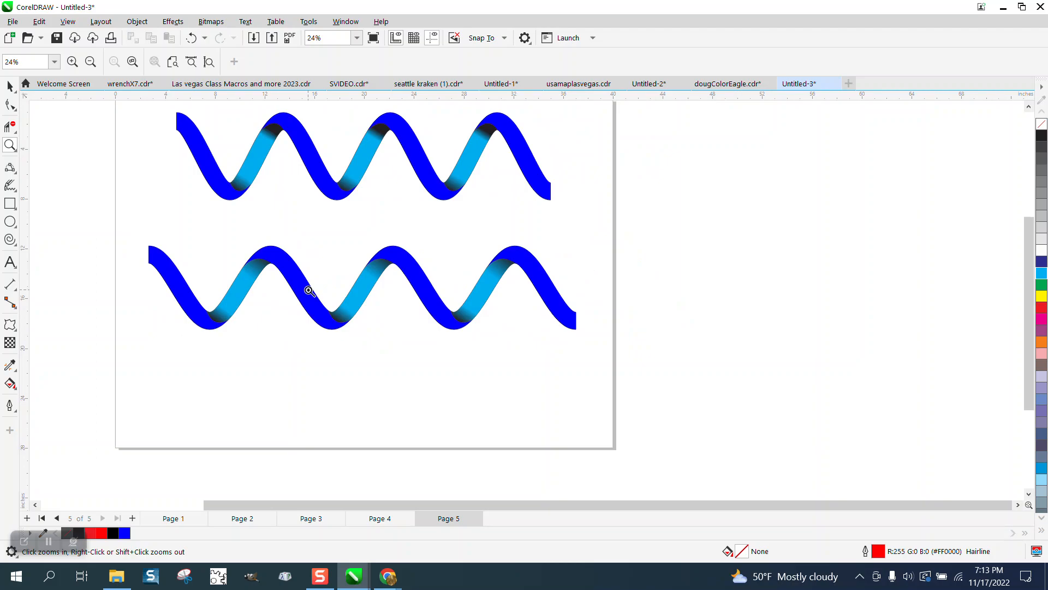